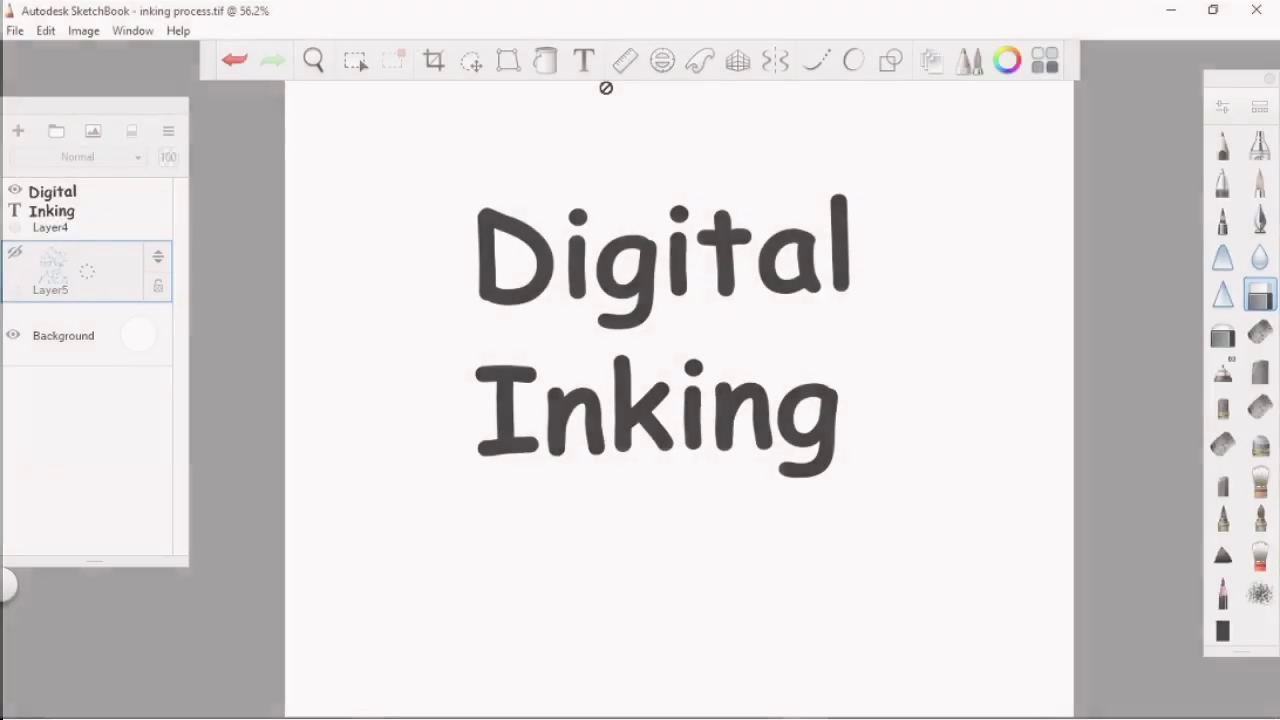
pyautogui.press('XF86MonBrightnessDown')
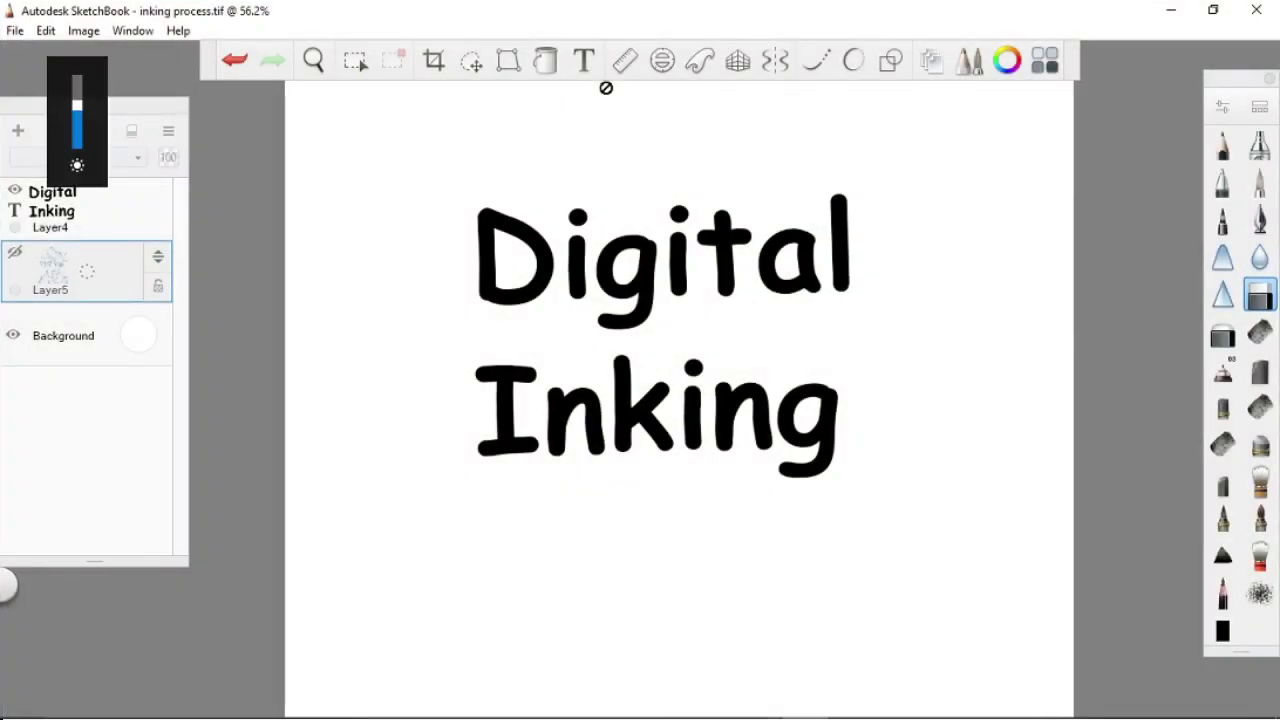
pyautogui.press('XF86MonBrightnessDown')
# Hide the "Digital Inking" text layer and turn on Predictive Stroke at level 2.
pyautogui.click(150, 212)
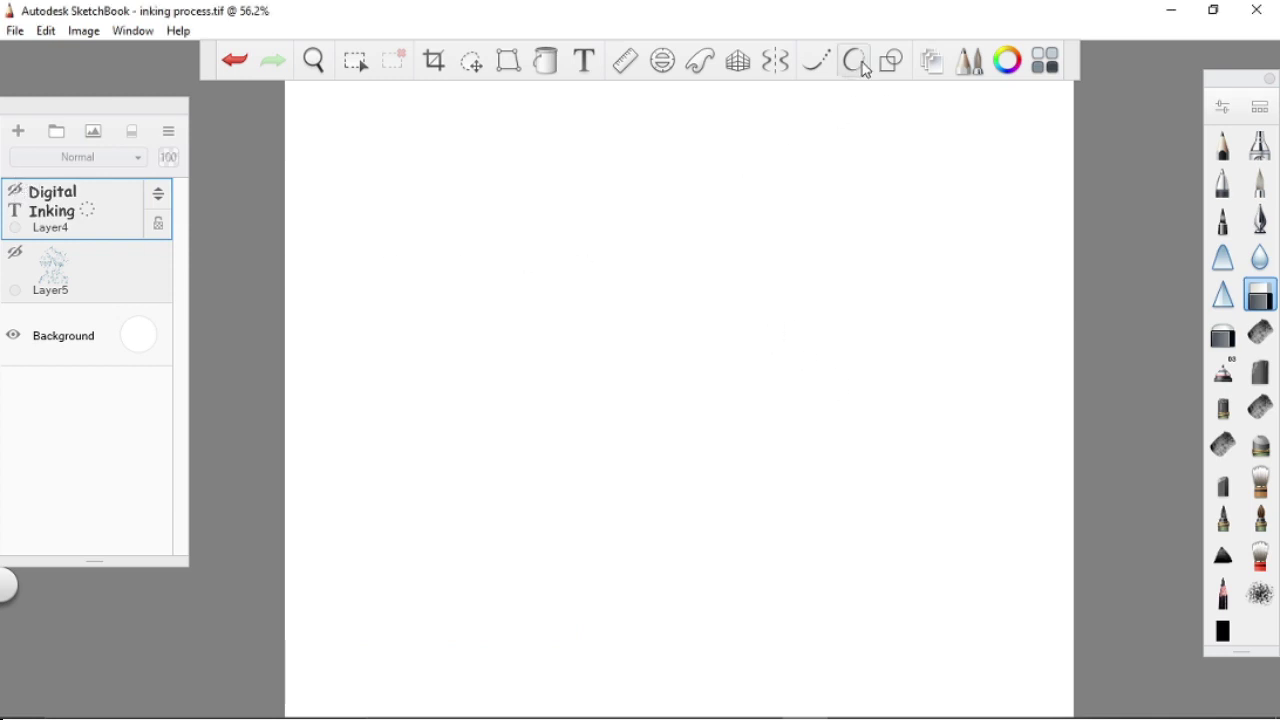
pyautogui.click(855, 63)
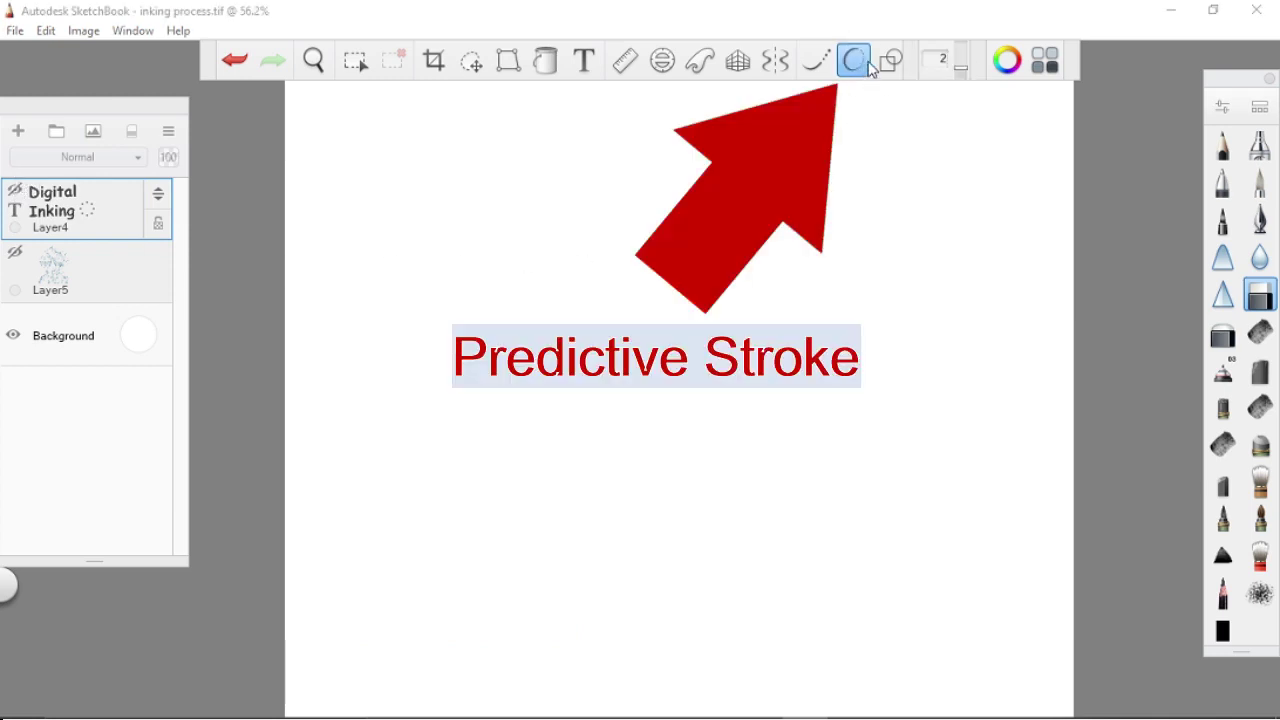
pyautogui.click(963, 74)
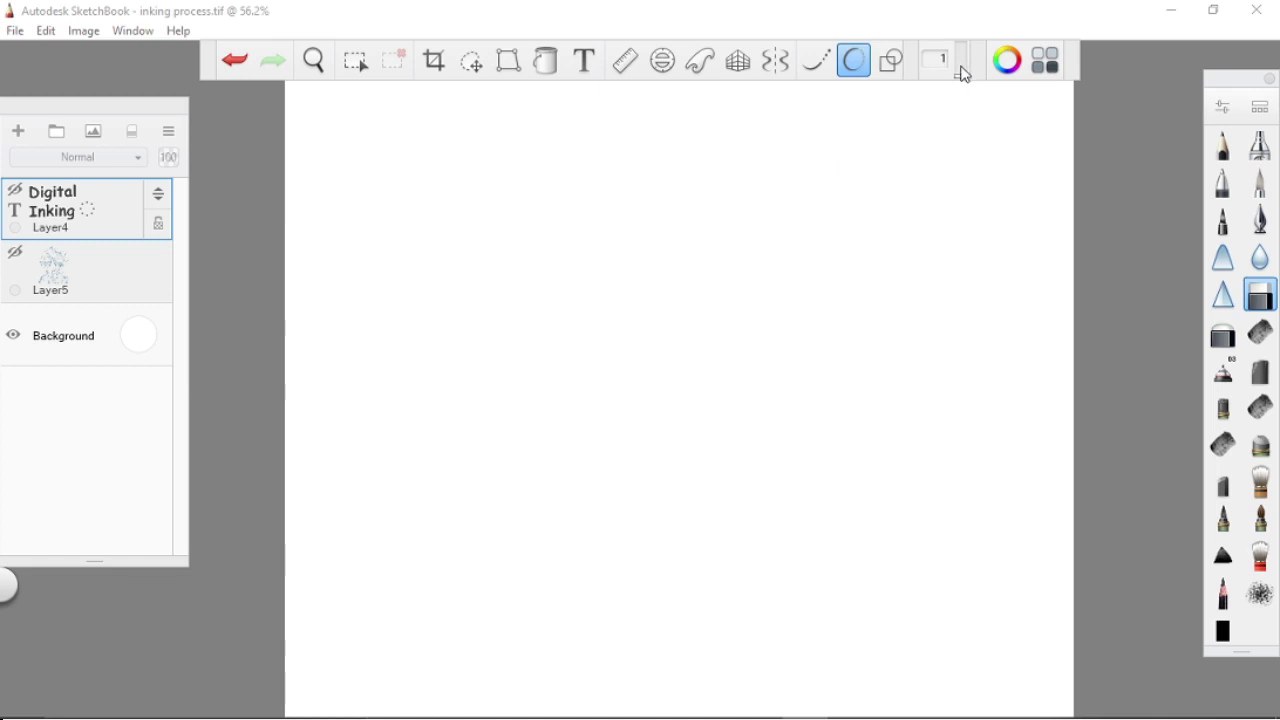
pyautogui.click(963, 72)
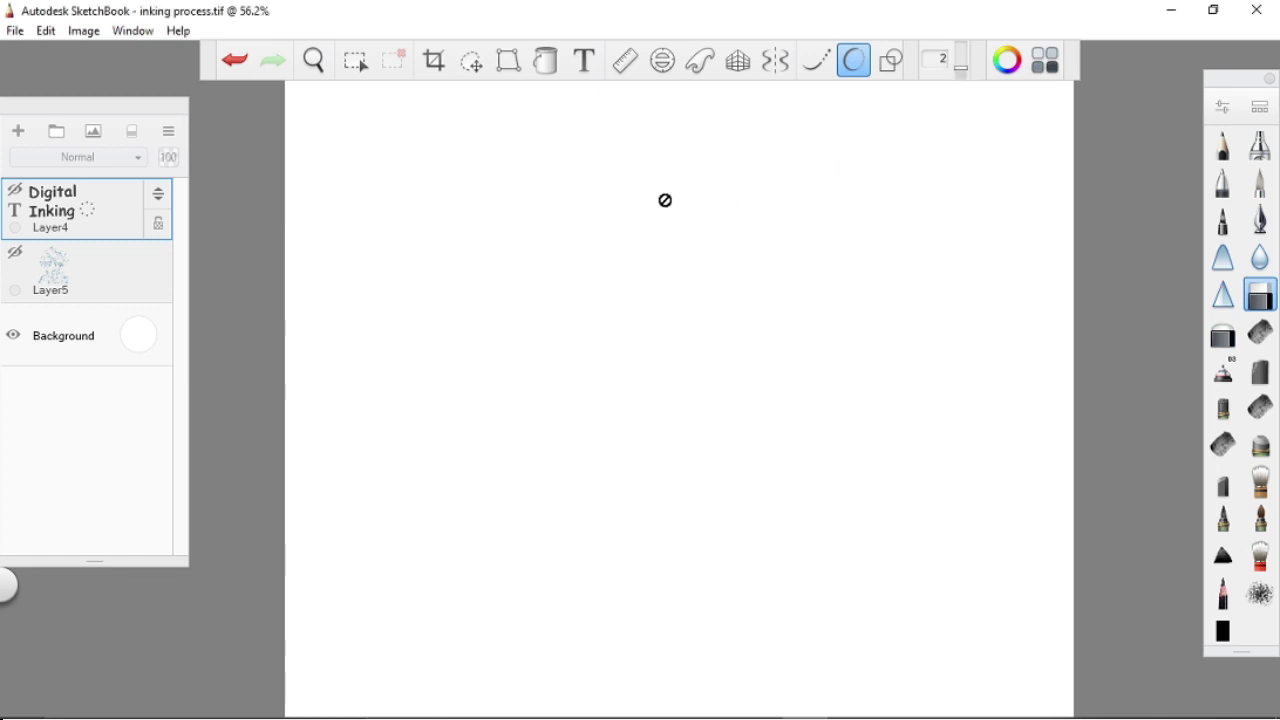
# Add a new layer and draw two long curved test strokes with the Inking Pen.
pyautogui.click(1225, 370)
pyautogui.click(18, 131)
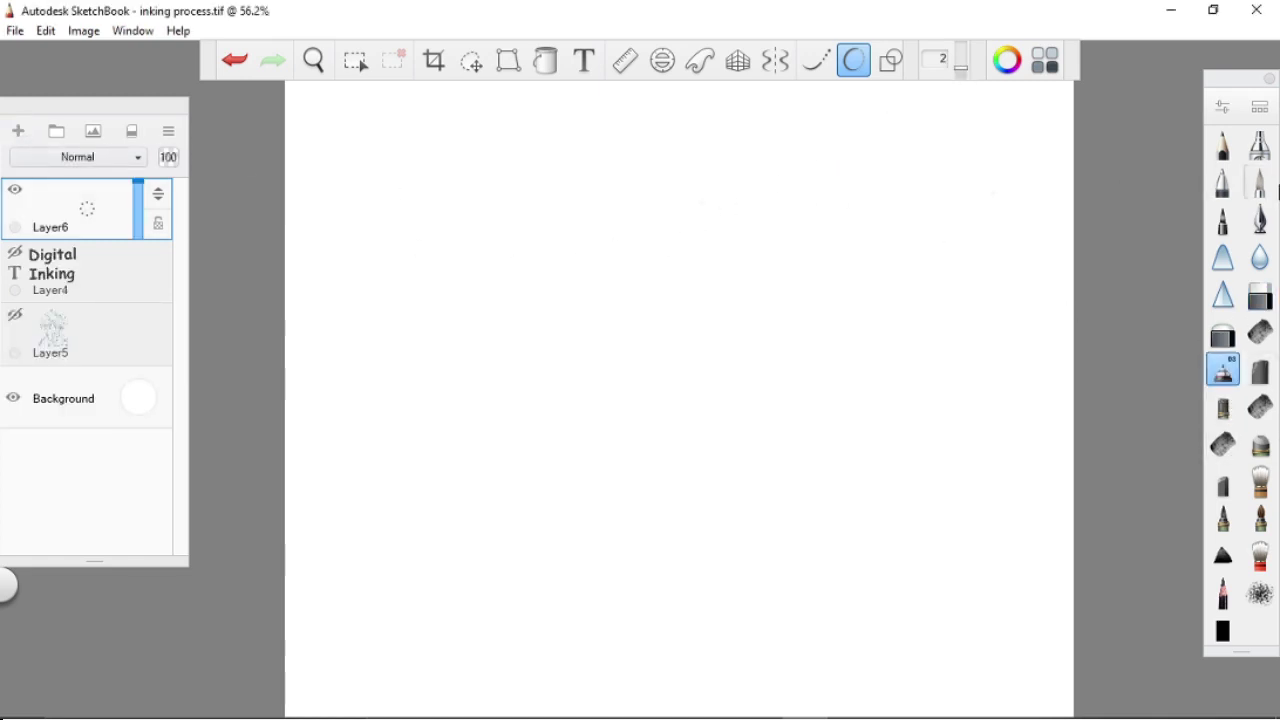
pyautogui.click(1260, 219)
pyautogui.moveTo(690, 193); pyautogui.dragTo(523, 563)
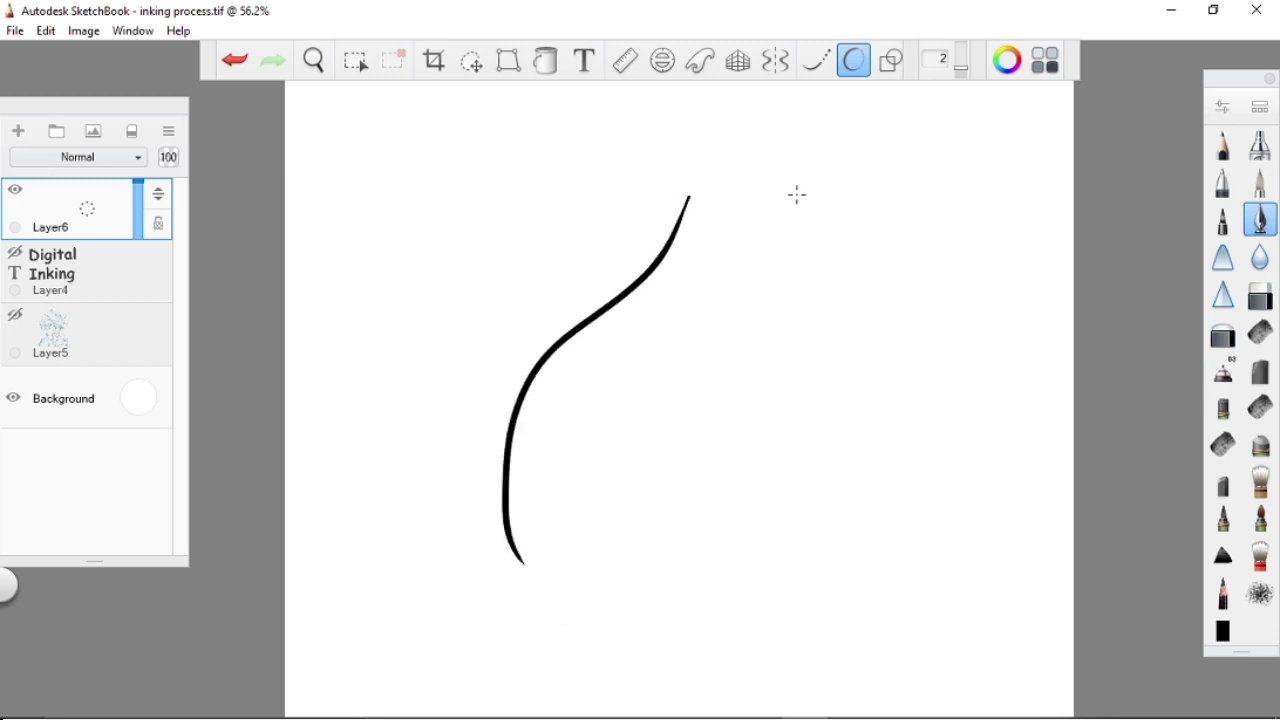
pyautogui.moveTo(797, 194); pyautogui.dragTo(694, 471)
# Draw more curved test strokes, including a long line curling into a spiral, with Predictive Stroke at level 2.
pyautogui.press('space')
pyautogui.moveTo(743, 346); pyautogui.dragTo(875, 258)
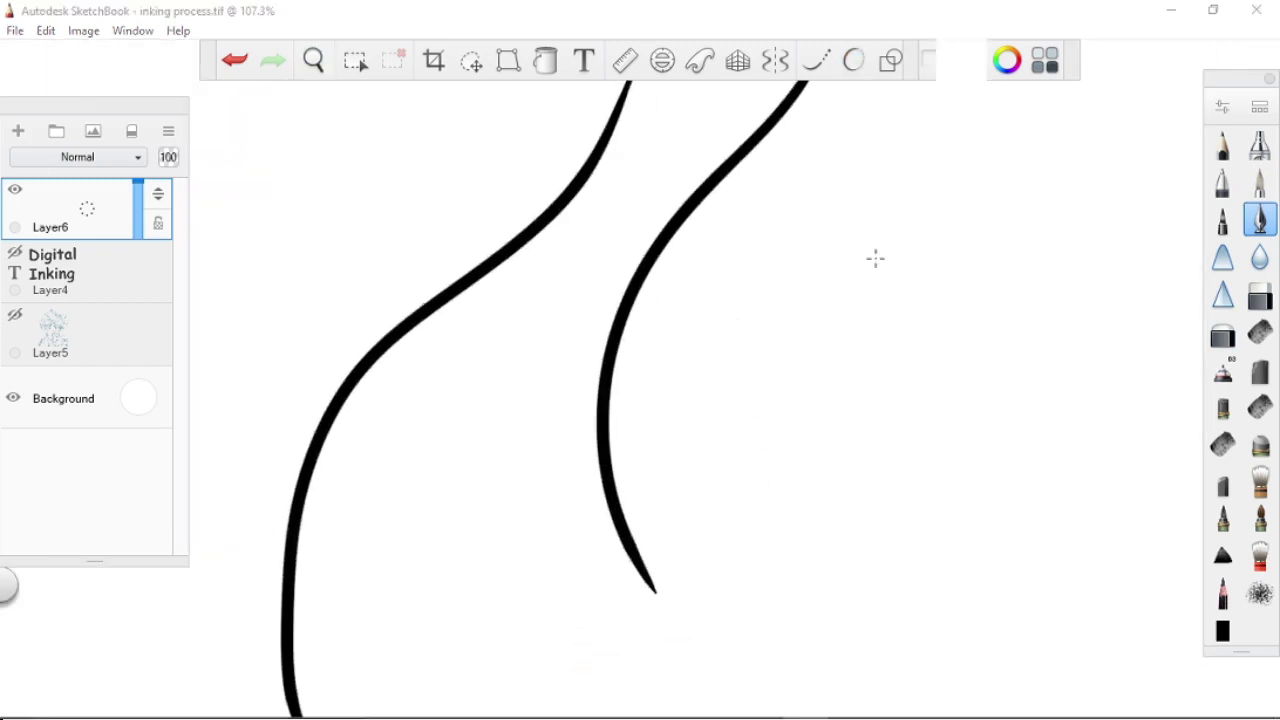
pyautogui.moveTo(946, 160)
pyautogui.mouseDown()
pyautogui.moveTo(829, 277)
pyautogui.moveTo(779, 498)
pyautogui.mouseUp()
pyautogui.moveTo(836, 160)
pyautogui.mouseDown()
pyautogui.moveTo(665, 350)
pyautogui.moveTo(722, 540)
pyautogui.mouseUp()
pyautogui.press('space')
pyautogui.moveTo(1027, 143)
pyautogui.mouseDown()
pyautogui.moveTo(874, 400)
pyautogui.moveTo(886, 515)
pyautogui.mouseUp()
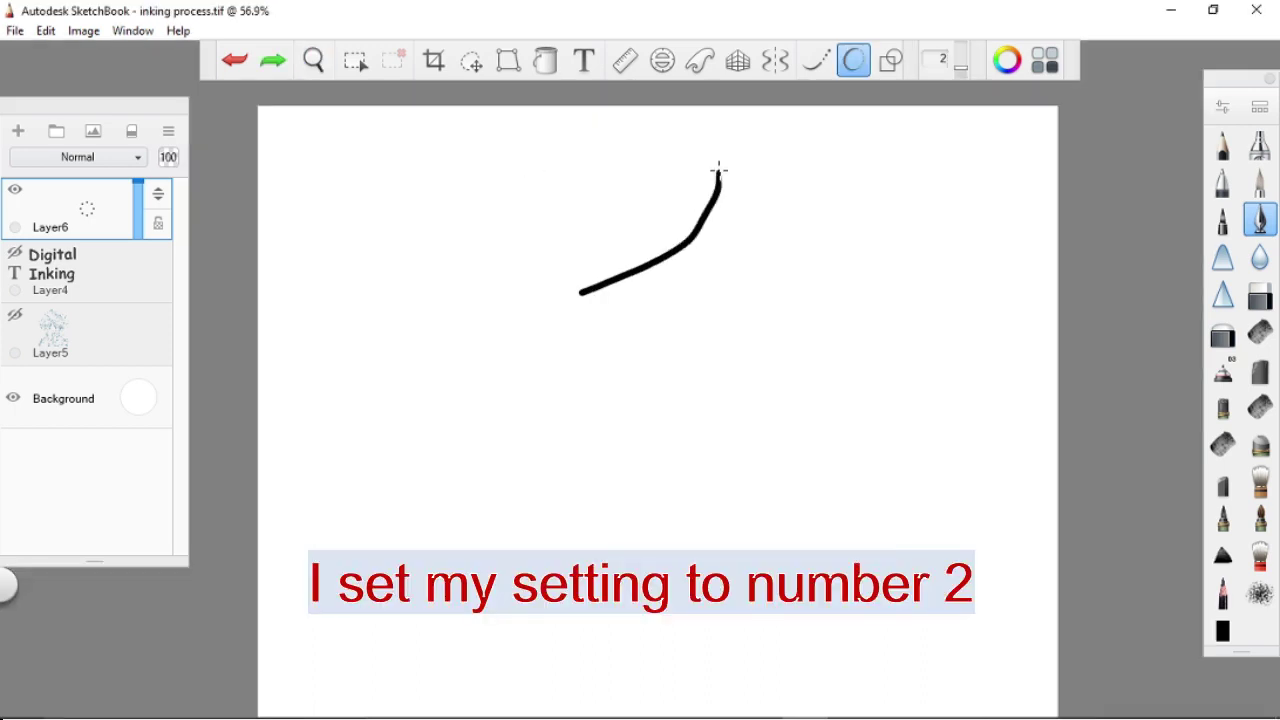
pyautogui.moveTo(718, 170); pyautogui.dragTo(719, 172)
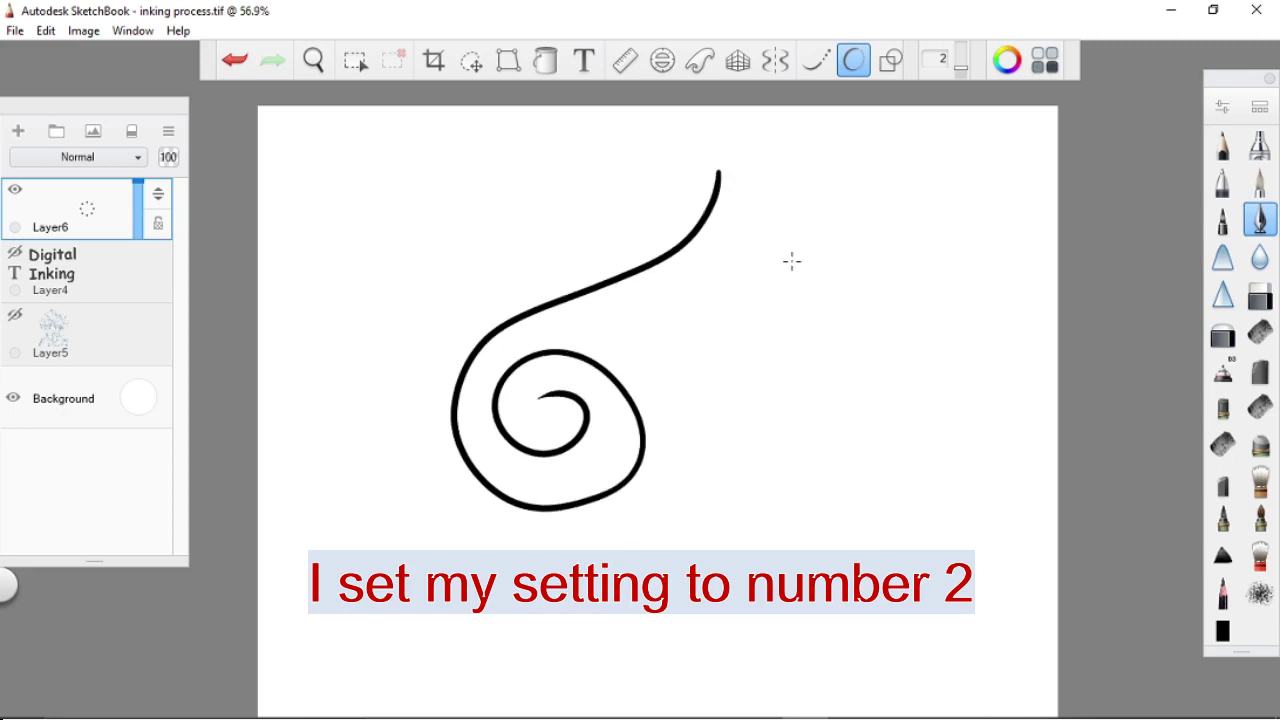
pyautogui.moveTo(780, 270)
pyautogui.mouseDown()
pyautogui.moveTo(686, 323)
pyautogui.moveTo(788, 457)
pyautogui.mouseUp()
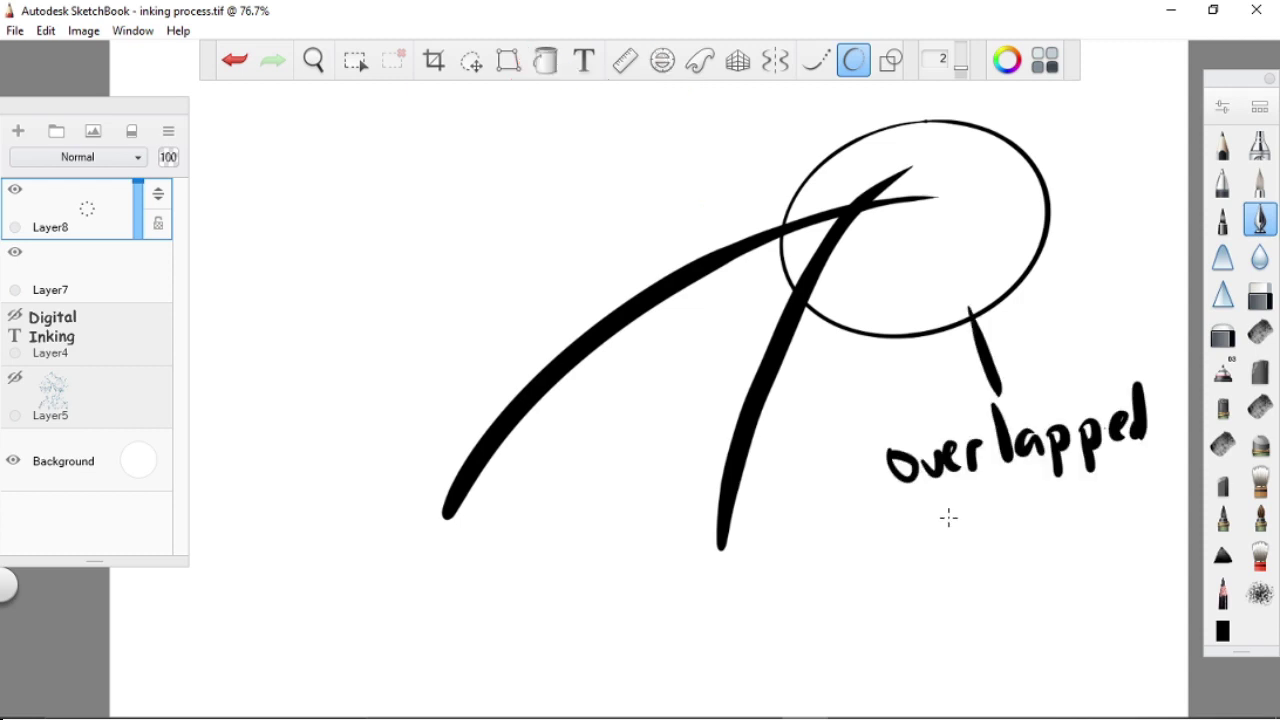
# Handwrite another word below the "overlapped" label, and undo the notes and circle around the crossed lines.
pyautogui.moveTo(945, 491); pyautogui.dragTo(951, 563)
pyautogui.moveTo(966, 532); pyautogui.dragTo(968, 553)
pyautogui.moveTo(982, 550); pyautogui.dragTo(1011, 547)
pyautogui.moveTo(1024, 520); pyautogui.dragTo(1022, 517)
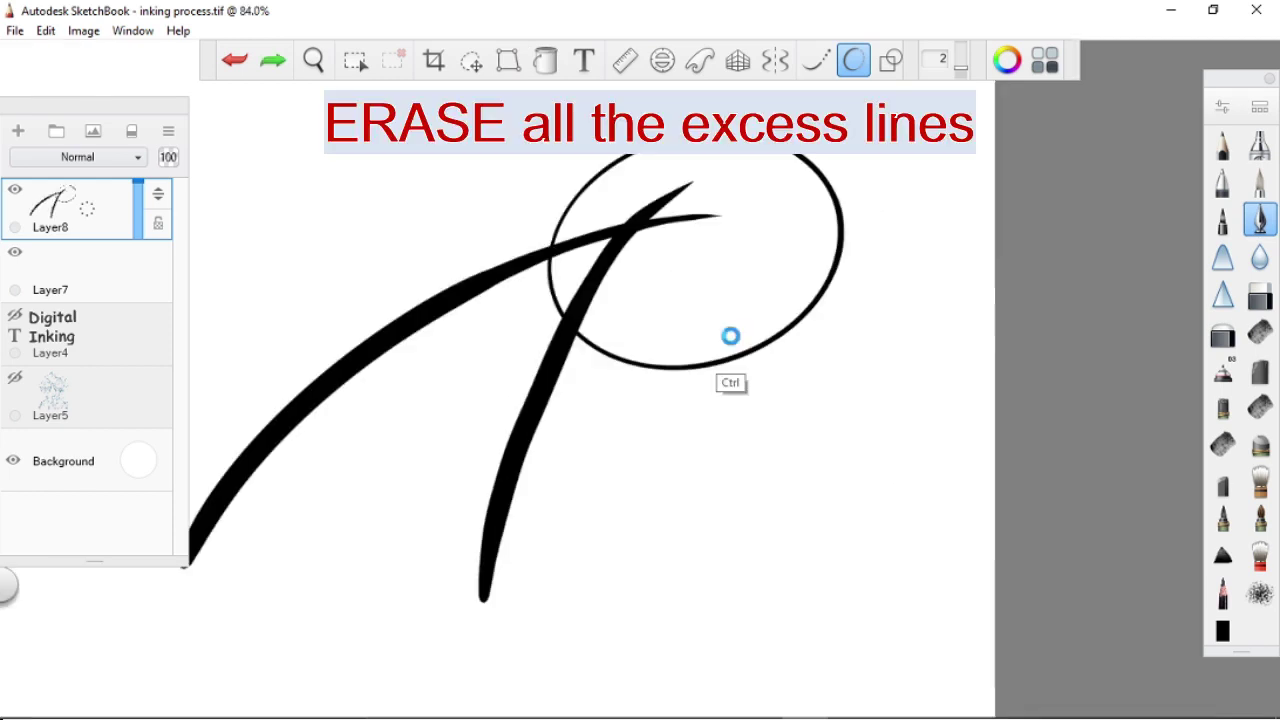
pyautogui.hotkey('ctrl', 'z')
# Erase the excess line ends beyond the crossing of the two strokes with a size 7.0 eraser.
pyautogui.scroll(3, 766, 237)
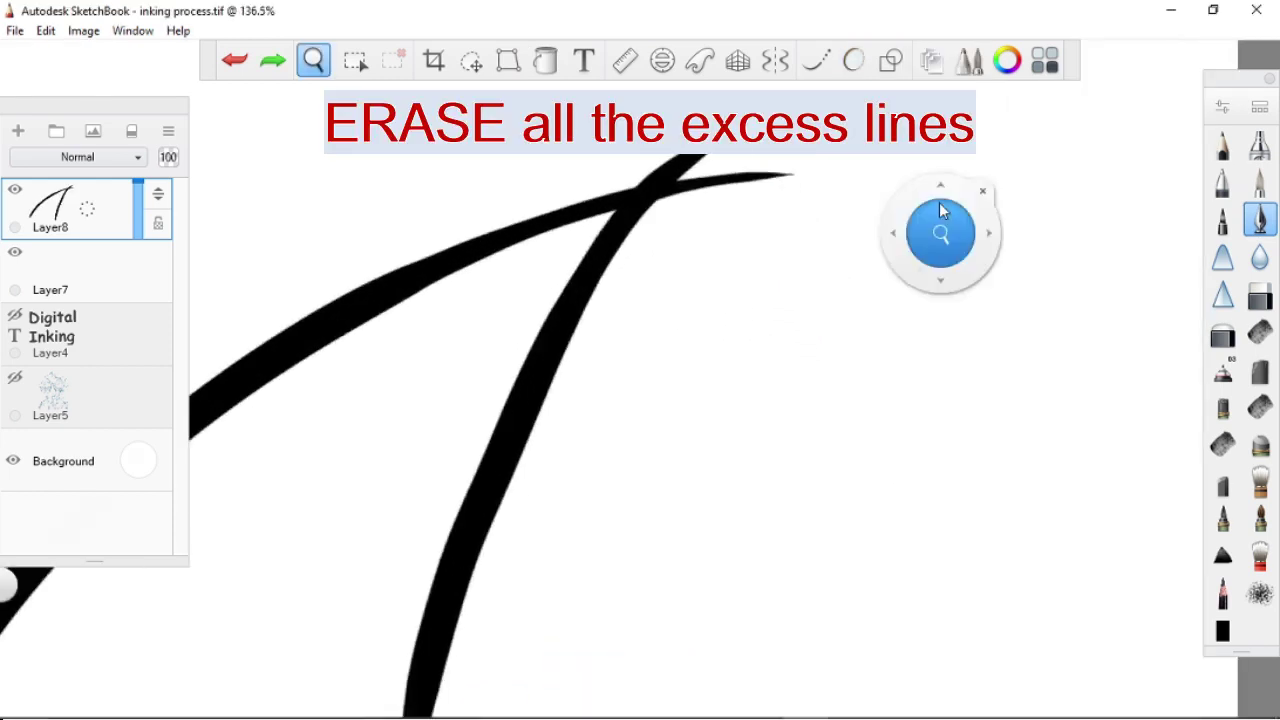
pyautogui.moveTo(939, 207); pyautogui.dragTo(1203, 245)
pyautogui.click(1259, 295)
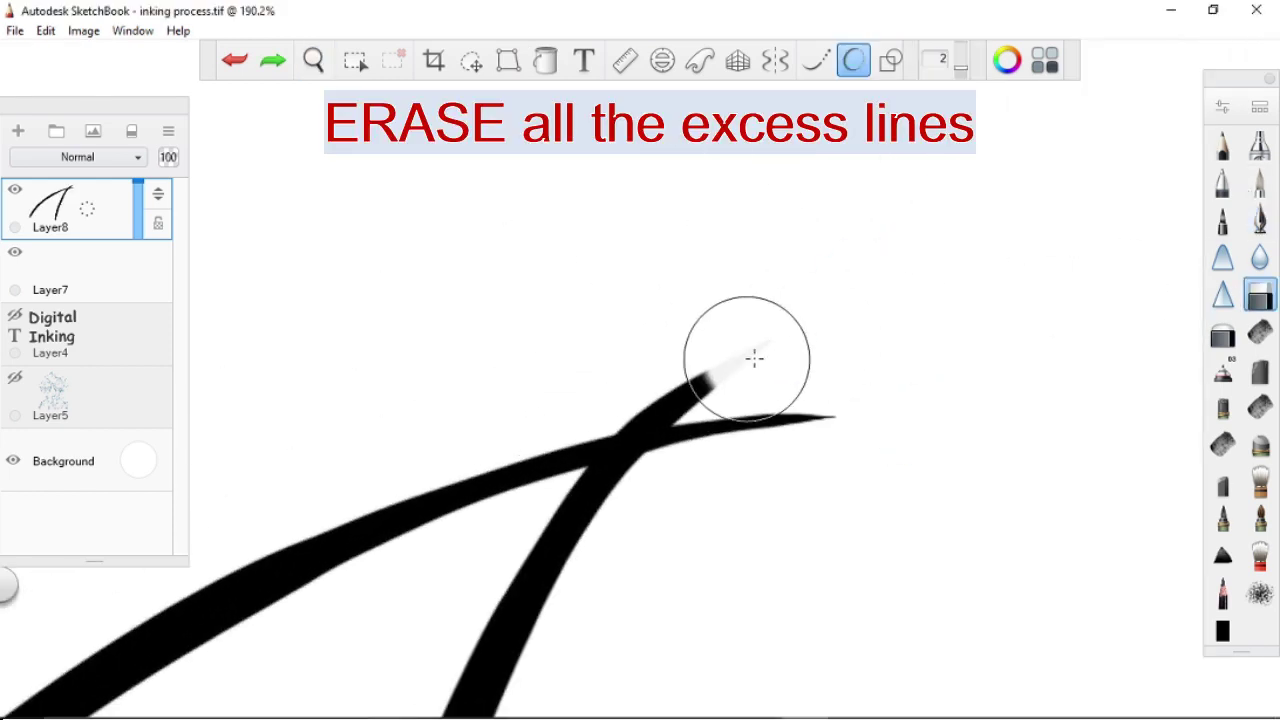
pyautogui.press('[')
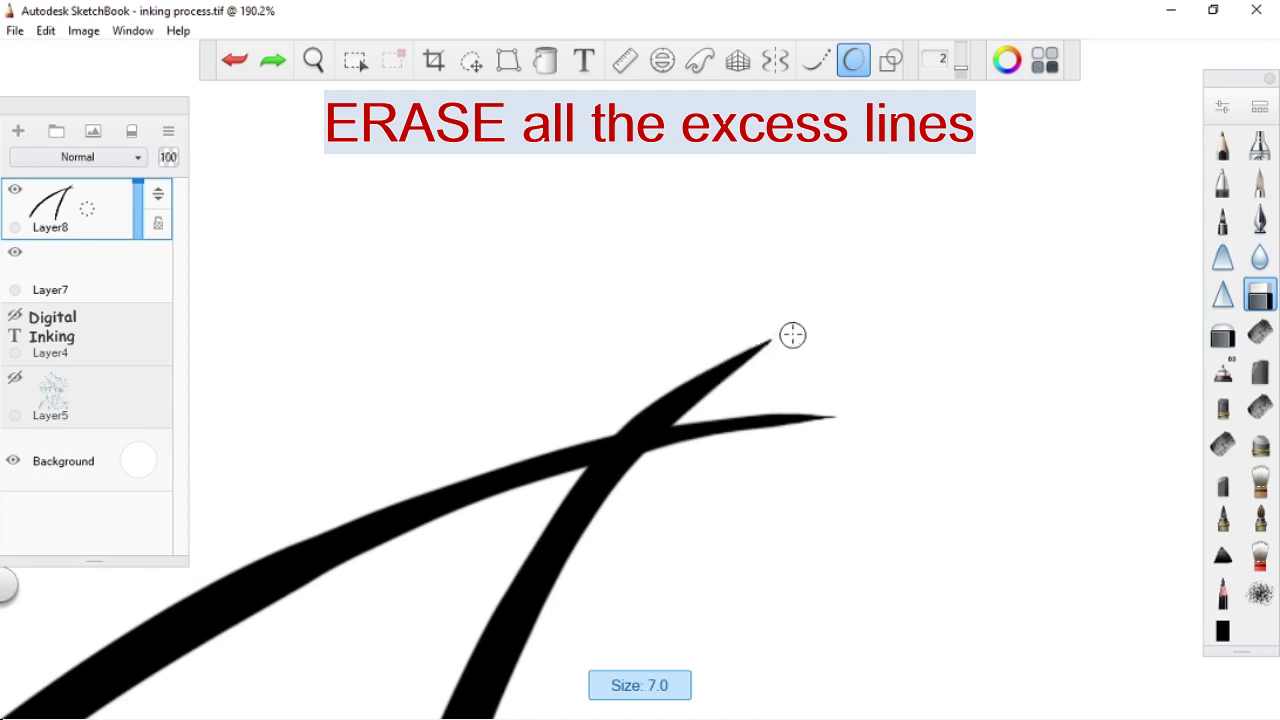
pyautogui.moveTo(762, 350); pyautogui.dragTo(825, 329)
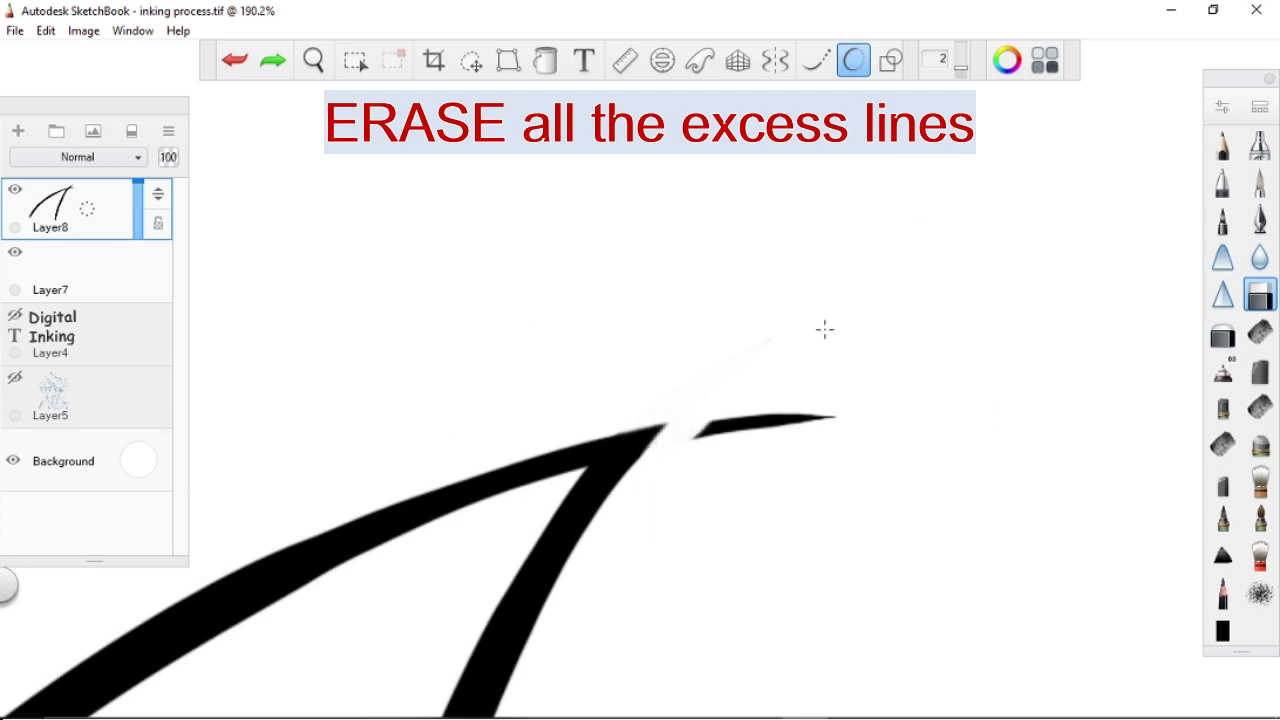
pyautogui.moveTo(702, 428); pyautogui.dragTo(755, 420)
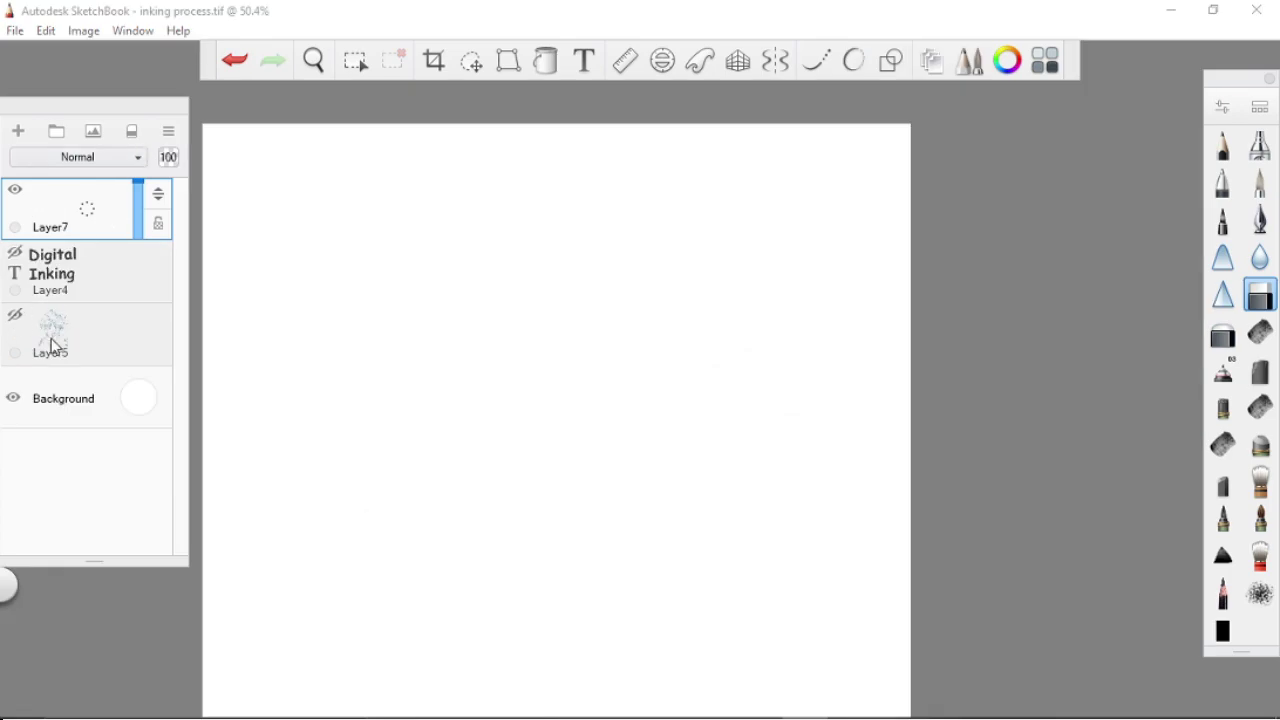
# Show the character sketch on Layer5 and select the Inking Pen with its brush properties open.
pyautogui.click(20, 318)
pyautogui.press('space')
pyautogui.moveTo(790, 372); pyautogui.dragTo(790, 338)
pyautogui.moveTo(1235, 78); pyautogui.dragTo(1187, 72)
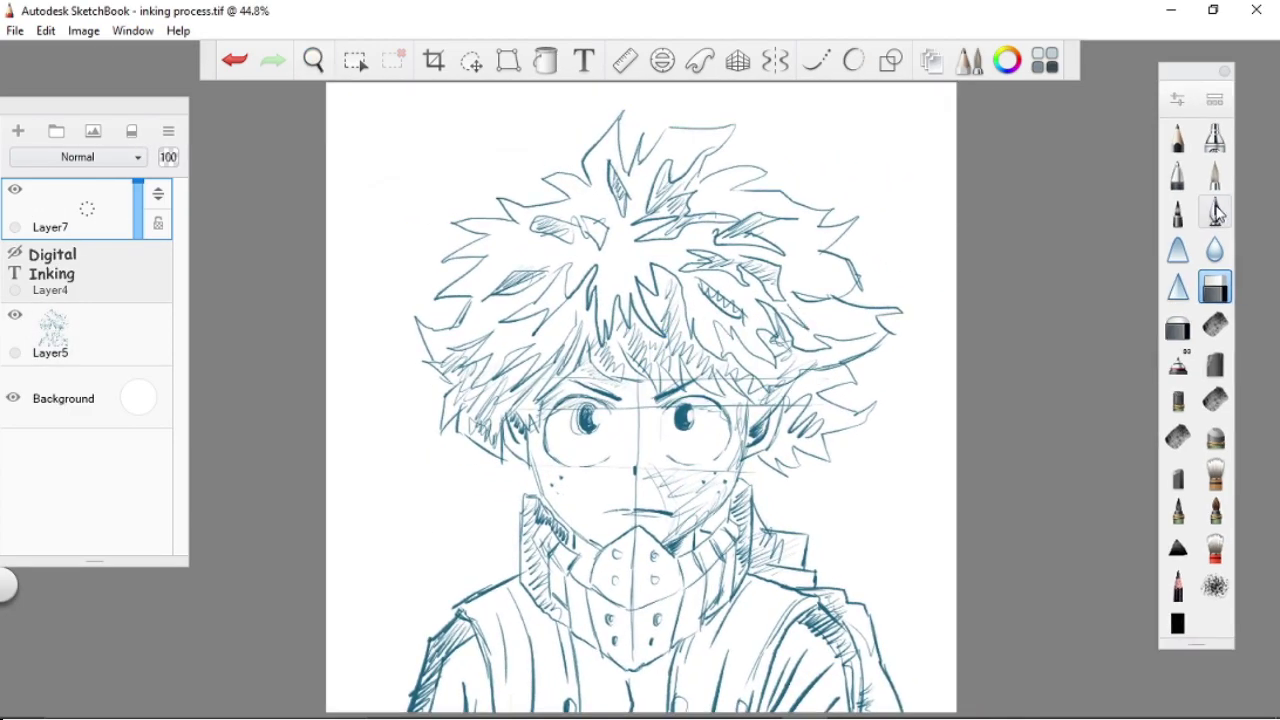
pyautogui.doubleClick(1215, 212)
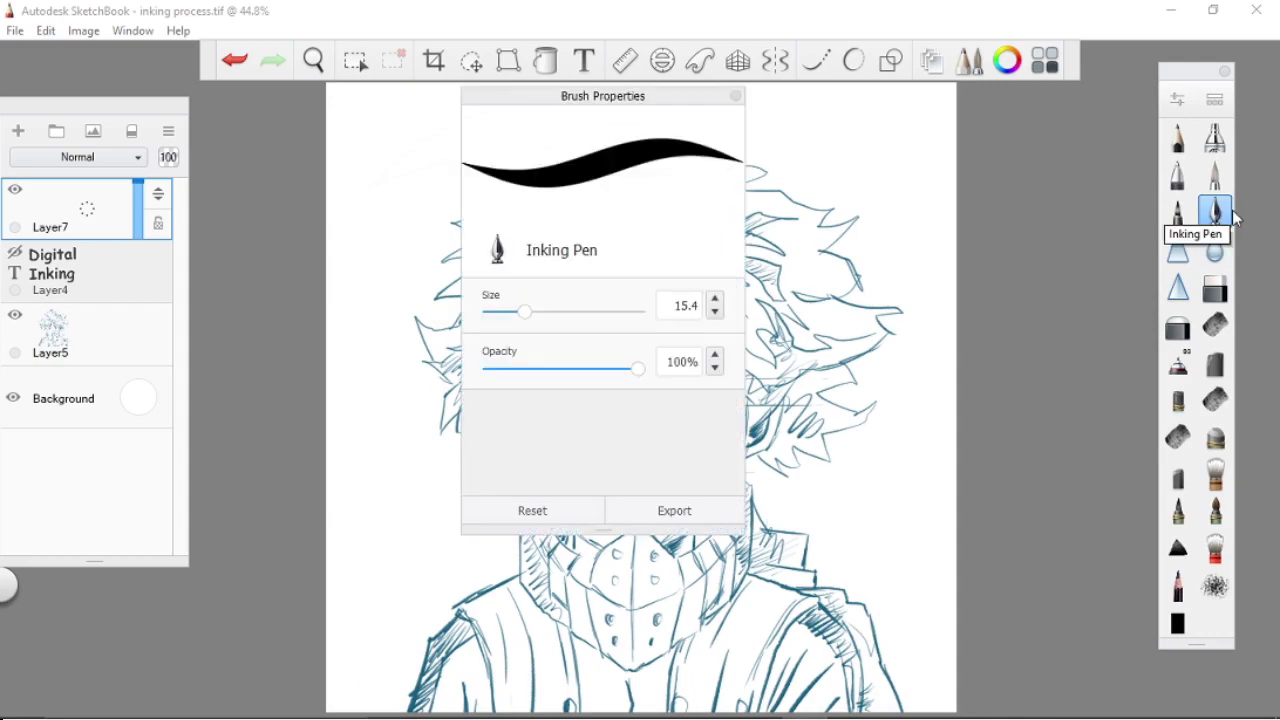
# Lower the opacity of the Layer5 sketch to 23%.
pyautogui.press('space')
pyautogui.moveTo(851, 263); pyautogui.dragTo(851, 200)
pyautogui.click(70, 335)
pyautogui.moveTo(138, 320); pyautogui.dragTo(140, 358)
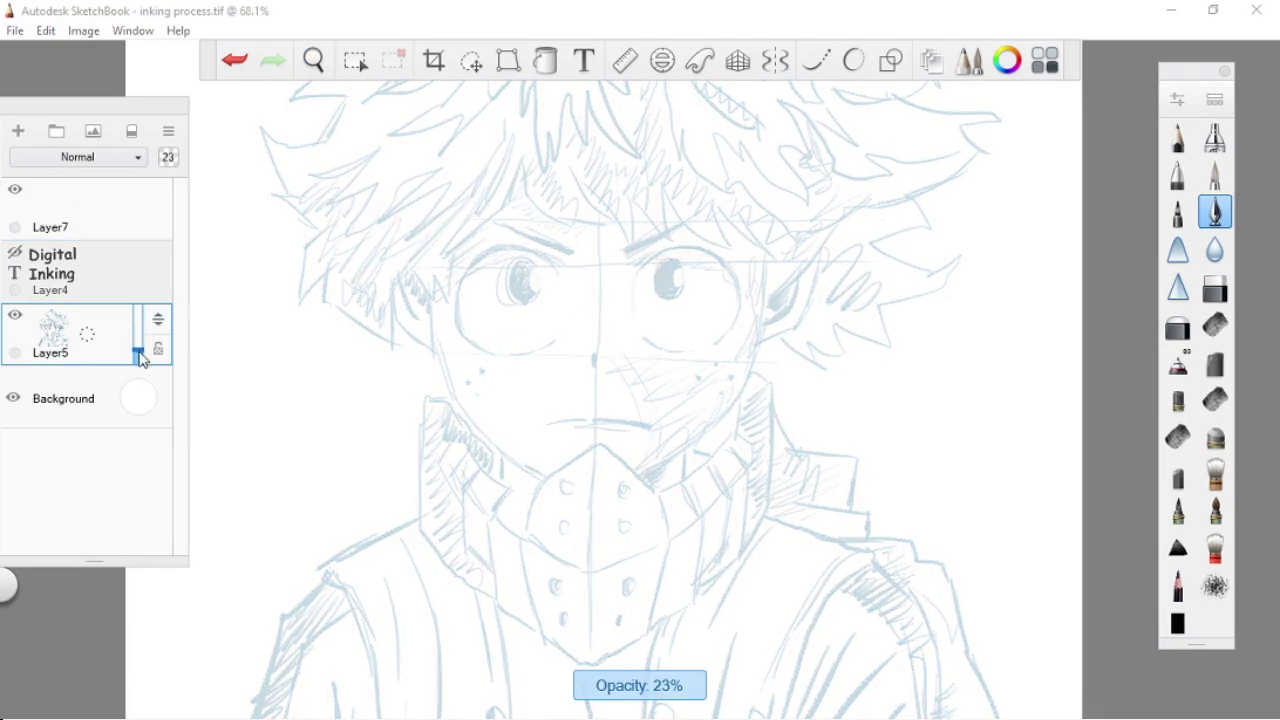
# Turn Predictive Stroke on and ink the first spikes at the upper left of the hair on Layer7.
pyautogui.press('space')
pyautogui.moveTo(749, 291)
pyautogui.mouseDown()
pyautogui.moveTo(838, 289)
pyautogui.moveTo(603, 277)
pyautogui.moveTo(709, 271)
pyautogui.mouseUp()
pyautogui.hotkey('ctrl', 'z')
pyautogui.hotkey('ctrl', 'z')
pyautogui.press('o')
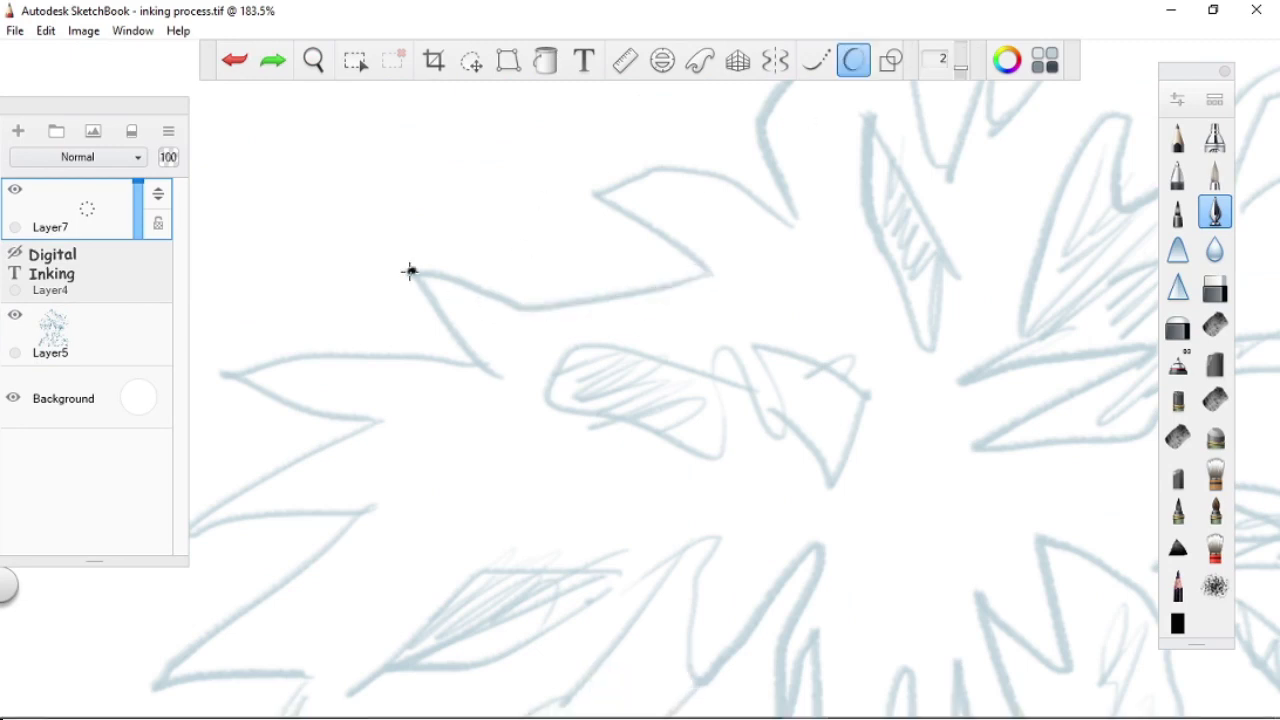
pyautogui.moveTo(410, 271)
pyautogui.mouseDown()
pyautogui.moveTo(609, 290)
pyautogui.moveTo(716, 258)
pyautogui.moveTo(500, 366)
pyautogui.mouseUp()
pyautogui.click(340, 312)
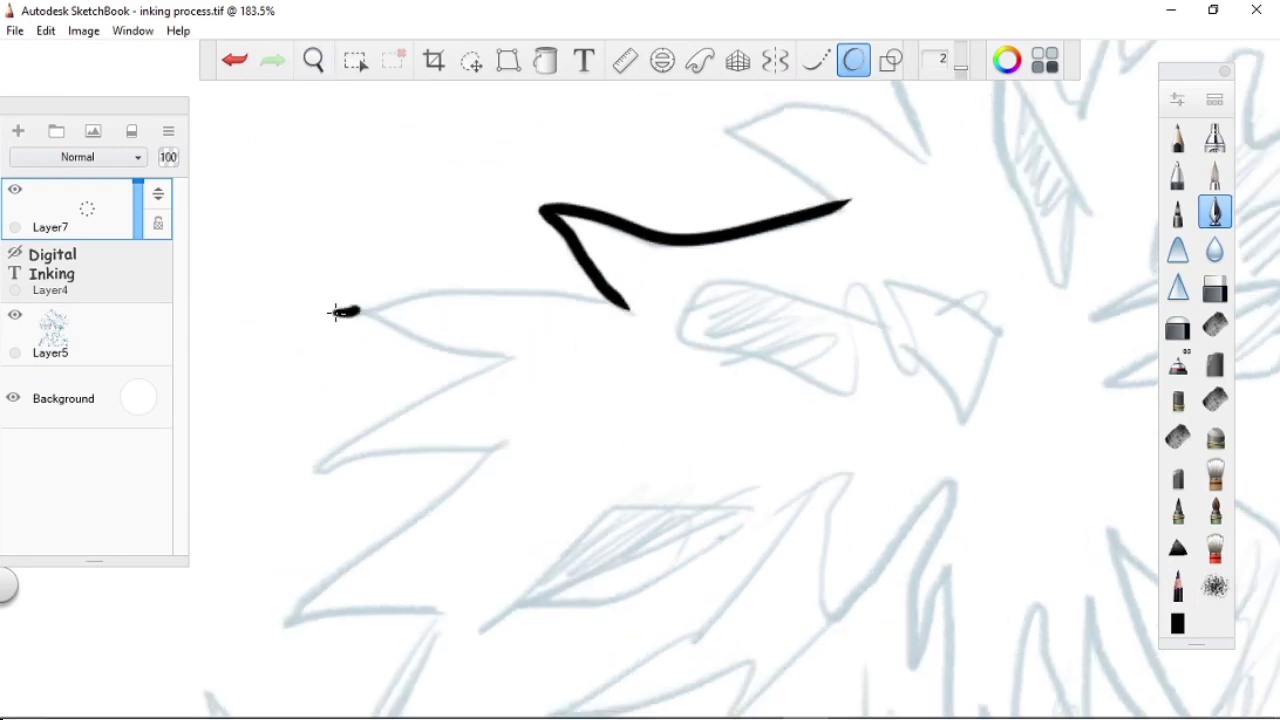
pyautogui.moveTo(340, 312)
pyautogui.mouseDown()
pyautogui.moveTo(514, 293)
pyautogui.moveTo(614, 316)
pyautogui.mouseUp()
pyautogui.moveTo(333, 303); pyautogui.dragTo(517, 360)
# Ink the next zigzag spikes down the left edge of the hair and undo the stray strokes.
pyautogui.press('space')
pyautogui.moveTo(620, 265)
pyautogui.mouseDown()
pyautogui.moveTo(634, 280)
pyautogui.moveTo(640, 380)
pyautogui.moveTo(666, 389)
pyautogui.mouseUp()
pyautogui.moveTo(740, 375)
pyautogui.mouseDown()
pyautogui.moveTo(450, 550)
pyautogui.moveTo(696, 243)
pyautogui.moveTo(692, 200)
pyautogui.mouseUp()
pyautogui.press('space')
pyautogui.moveTo(335, 472); pyautogui.dragTo(430, 458)
pyautogui.hotkey('ctrl', 'z')
pyautogui.hotkey('ctrl', 'z')
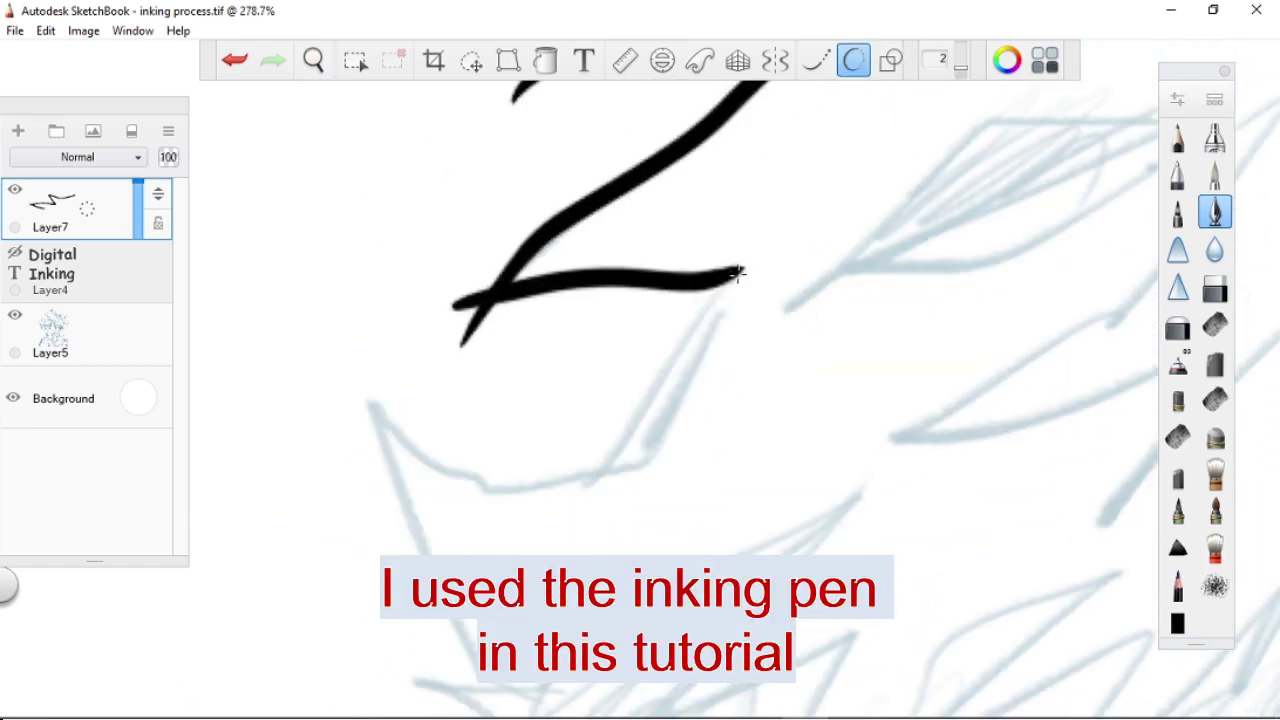
# Ink the lower left hair spikes with overlapping strokes, continuing down toward the ear.
pyautogui.moveTo(745, 270); pyautogui.dragTo(505, 490)
pyautogui.moveTo(360, 390)
pyautogui.mouseDown()
pyautogui.moveTo(487, 471)
pyautogui.moveTo(575, 483)
pyautogui.moveTo(425, 468)
pyautogui.moveTo(482, 556)
pyautogui.moveTo(440, 372)
pyautogui.mouseUp()
pyautogui.press('space')
pyautogui.press('space')
pyautogui.moveTo(440, 372)
pyautogui.mouseDown()
pyautogui.moveTo(443, 429)
pyautogui.moveTo(552, 556)
pyautogui.mouseUp()
pyautogui.moveTo(552, 556)
pyautogui.mouseDown()
pyautogui.moveTo(553, 335)
pyautogui.moveTo(446, 495)
pyautogui.moveTo(457, 300)
pyautogui.moveTo(430, 490)
pyautogui.moveTo(535, 280)
pyautogui.mouseUp()
# Ink the short pointed hair locks in front of the left ear, beside the eye.
pyautogui.press('space')
pyautogui.press('space')
pyautogui.moveTo(791, 266); pyautogui.dragTo(770, 495)
pyautogui.moveTo(686, 343); pyautogui.dragTo(729, 471)
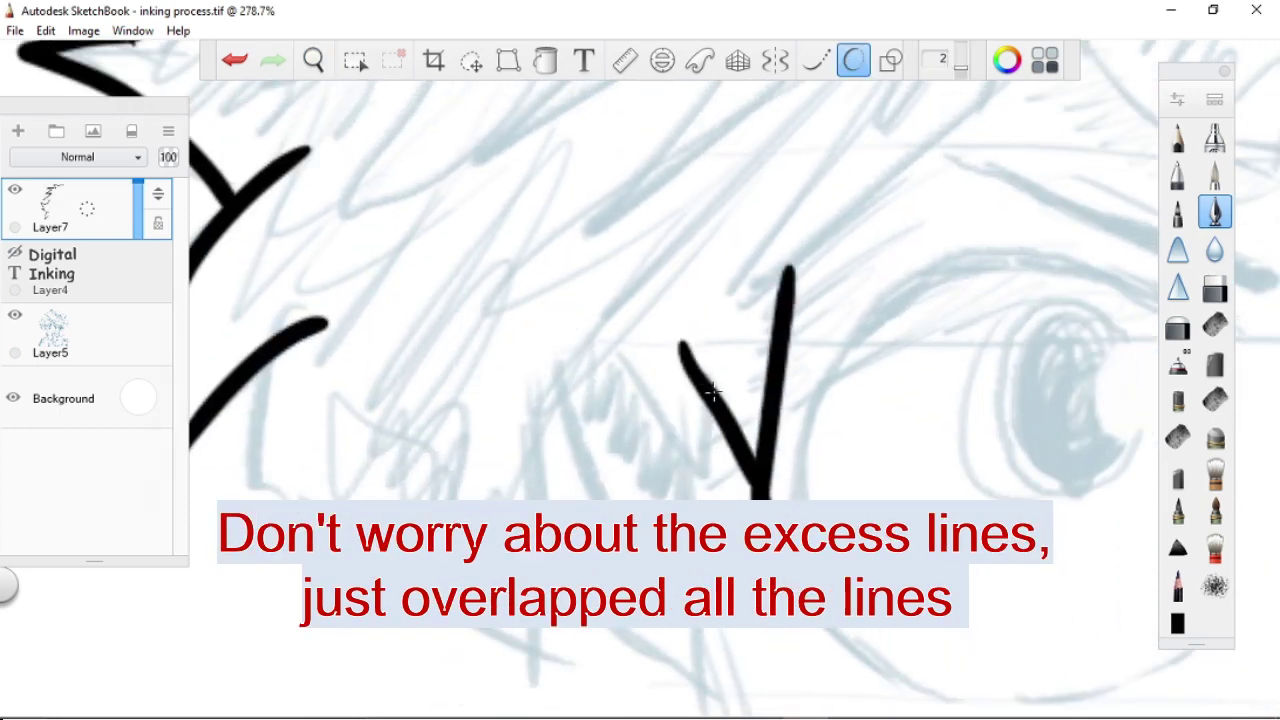
pyautogui.moveTo(620, 336); pyautogui.dragTo(712, 482)
pyautogui.moveTo(555, 412)
pyautogui.mouseDown()
pyautogui.moveTo(633, 321)
pyautogui.moveTo(490, 610)
pyautogui.moveTo(388, 352)
pyautogui.mouseUp()
# Ink the lower left hair contour that joins the outer spikes to the locks by the ear.
pyautogui.press('space')
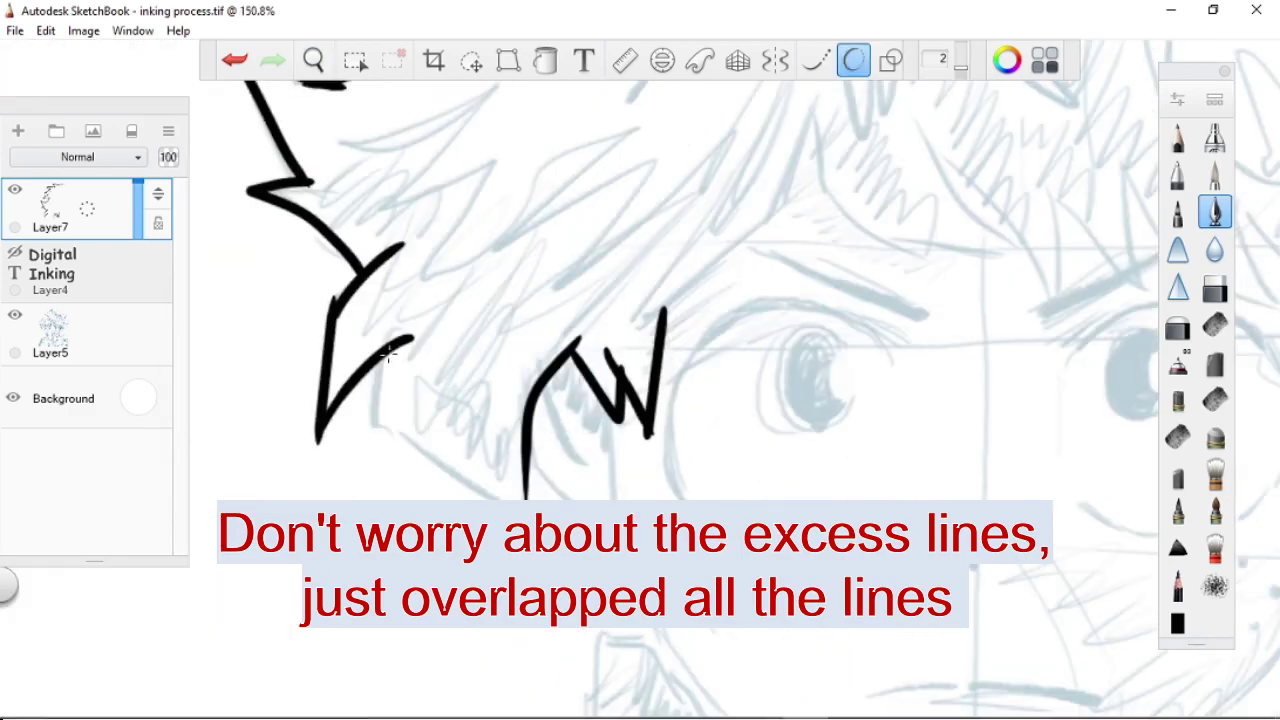
pyautogui.press('space')
pyautogui.moveTo(546, 495); pyautogui.dragTo(306, 595)
pyautogui.moveTo(410, 440)
pyautogui.mouseDown()
pyautogui.moveTo(585, 215)
pyautogui.moveTo(592, 312)
pyautogui.moveTo(720, 390)
pyautogui.mouseUp()
# Ink the pointed fringe strands across the forehead above the eyebrows.
pyautogui.press('space')
pyautogui.moveTo(800, 234); pyautogui.dragTo(672, 270)
pyautogui.moveTo(590, 318); pyautogui.dragTo(700, 440)
pyautogui.moveTo(700, 300); pyautogui.dragTo(610, 300)
pyautogui.moveTo(596, 314); pyautogui.dragTo(716, 430)
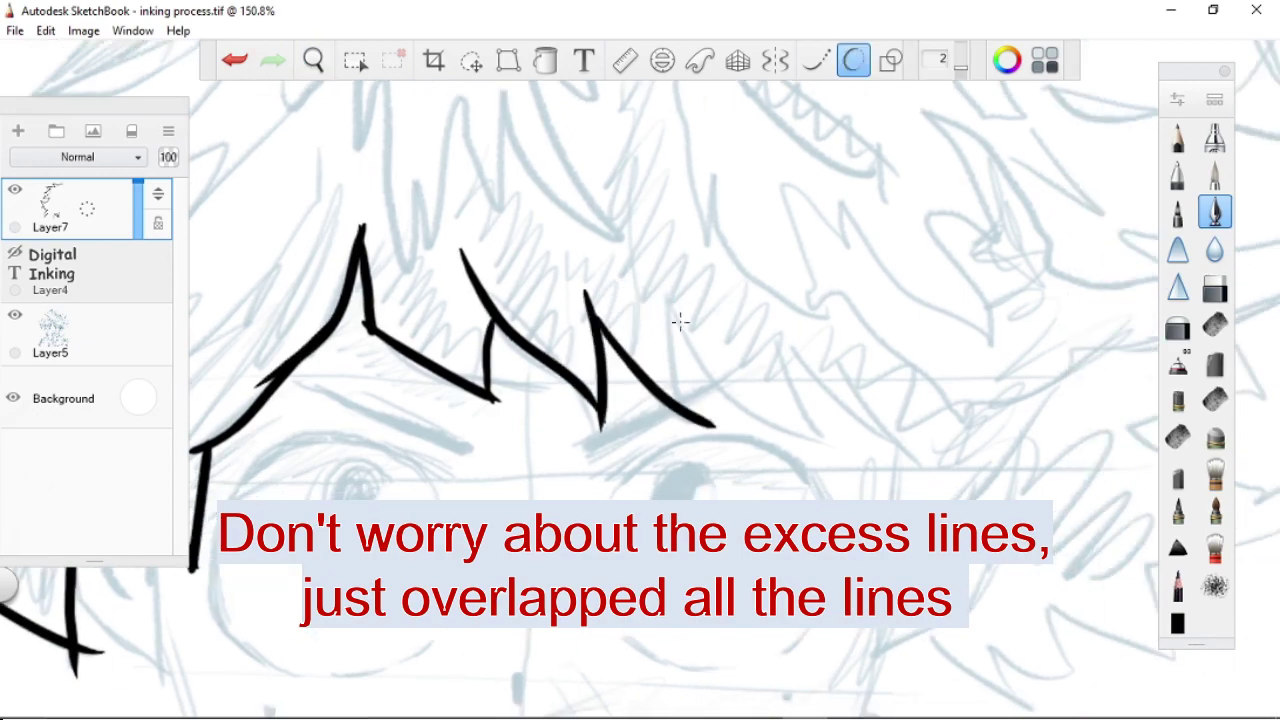
pyautogui.moveTo(660, 282); pyautogui.dragTo(704, 418)
# Ink the remaining fringe points on the right and the hair line running up from the right ear.
pyautogui.moveTo(710, 420); pyautogui.dragTo(580, 400)
pyautogui.moveTo(520, 330); pyautogui.dragTo(570, 468)
pyautogui.moveTo(622, 348); pyautogui.dragTo(685, 488)
pyautogui.moveTo(765, 450)
pyautogui.mouseDown()
pyautogui.moveTo(666, 334)
pyautogui.moveTo(889, 126)
pyautogui.moveTo(889, 178)
pyautogui.mouseUp()
pyautogui.moveTo(757, 271)
pyautogui.mouseDown()
pyautogui.moveTo(614, 414)
pyautogui.moveTo(760, 282)
pyautogui.mouseUp()
pyautogui.hotkey('ctrl', 'z')
pyautogui.moveTo(760, 282)
pyautogui.mouseDown()
pyautogui.moveTo(603, 228)
pyautogui.moveTo(532, 370)
pyautogui.mouseUp()
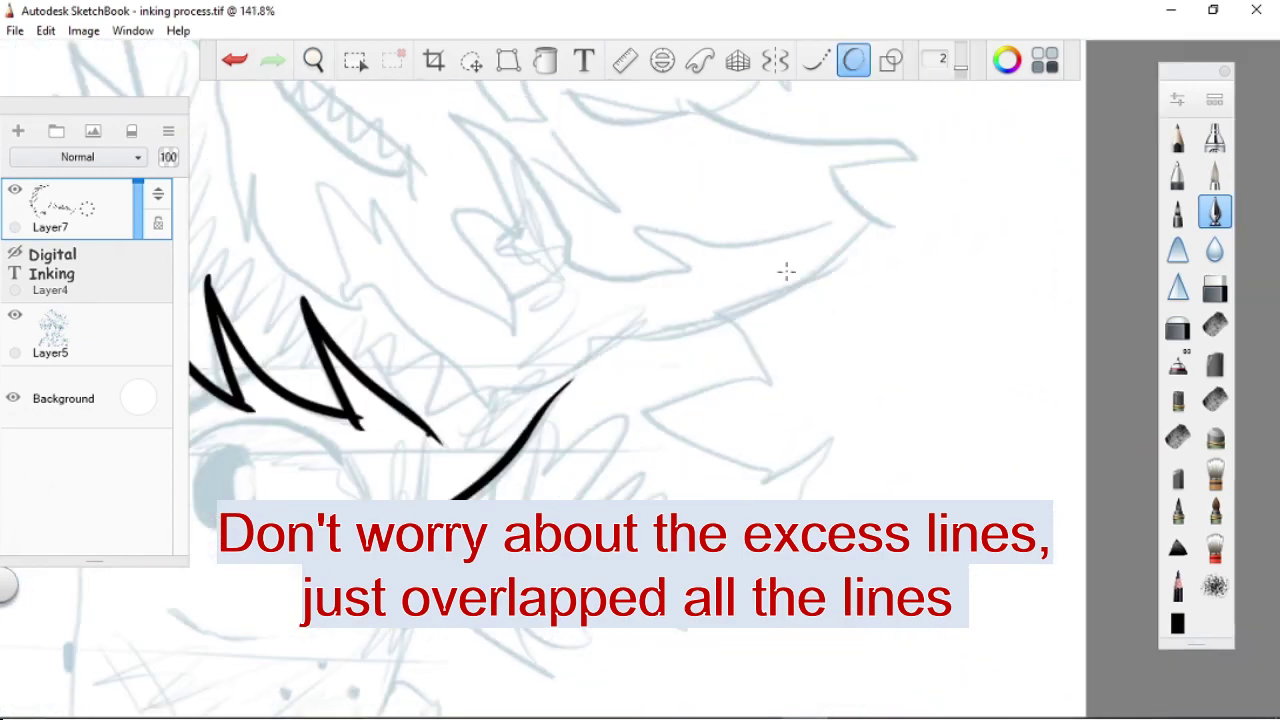
# Ink the zigzag hair spikes beside and below the right ear.
pyautogui.moveTo(713, 308); pyautogui.dragTo(782, 408)
pyautogui.moveTo(775, 380)
pyautogui.mouseDown()
pyautogui.moveTo(643, 410)
pyautogui.moveTo(790, 465)
pyautogui.mouseUp()
pyautogui.moveTo(822, 452)
pyautogui.mouseDown()
pyautogui.moveTo(763, 461)
pyautogui.moveTo(688, 610)
pyautogui.mouseUp()
pyautogui.moveTo(556, 572); pyautogui.dragTo(700, 630)
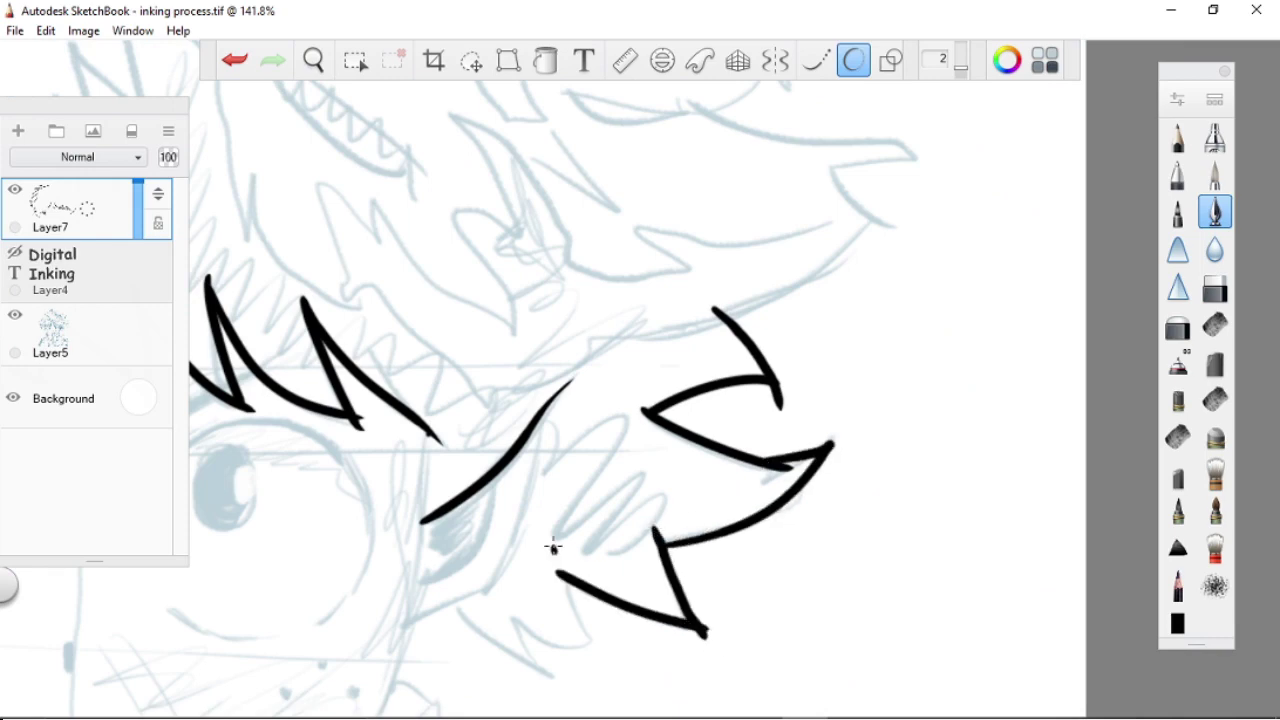
pyautogui.moveTo(610, 580); pyautogui.dragTo(560, 650)
pyautogui.moveTo(522, 600); pyautogui.dragTo(450, 632)
pyautogui.moveTo(560, 610); pyautogui.dragTo(470, 690)
# Ink the jagged outline of the hair up its right side.
pyautogui.moveTo(744, 302)
pyautogui.mouseDown()
pyautogui.moveTo(674, 494)
pyautogui.moveTo(694, 277)
pyautogui.mouseUp()
pyautogui.moveTo(614, 314)
pyautogui.mouseDown()
pyautogui.moveTo(766, 349)
pyautogui.moveTo(851, 346)
pyautogui.moveTo(926, 516)
pyautogui.mouseUp()
pyautogui.moveTo(735, 340)
pyautogui.mouseDown()
pyautogui.moveTo(655, 320)
pyautogui.moveTo(786, 429)
pyautogui.mouseUp()
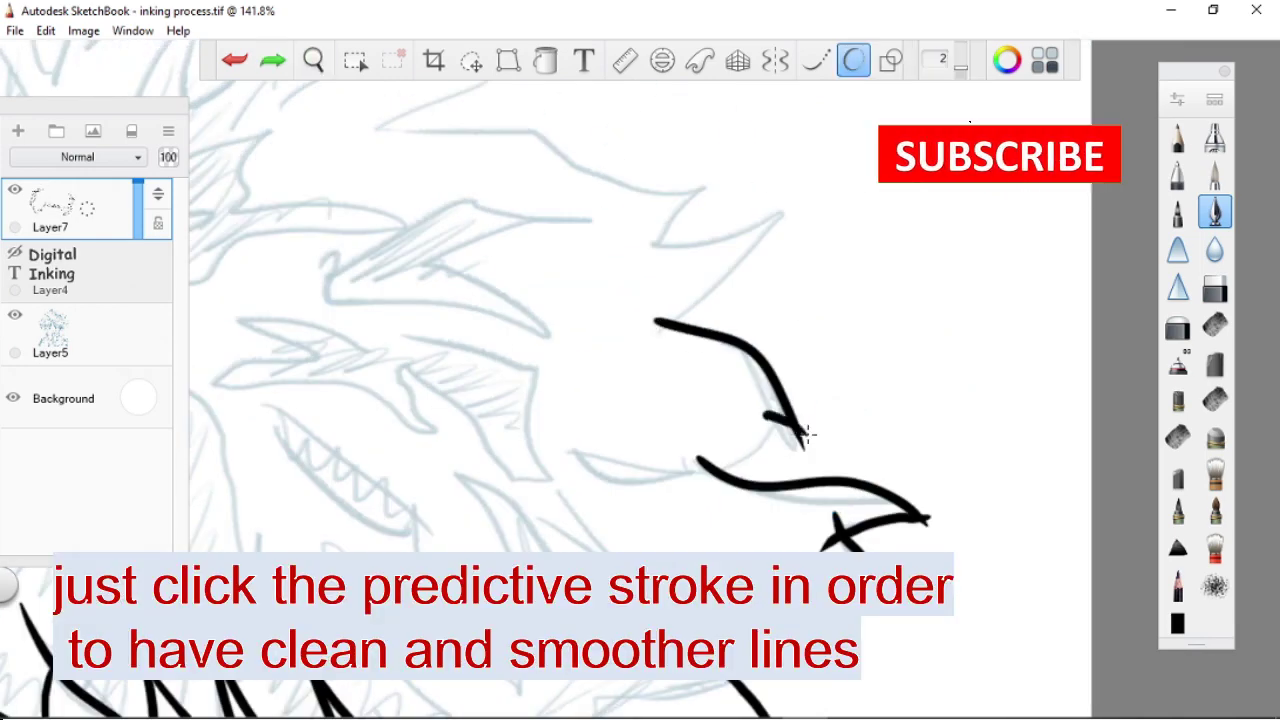
pyautogui.moveTo(700, 357)
pyautogui.mouseDown()
pyautogui.moveTo(786, 320)
pyautogui.moveTo(680, 442)
pyautogui.mouseUp()
pyautogui.moveTo(479, 271)
pyautogui.mouseDown()
pyautogui.moveTo(657, 280)
pyautogui.moveTo(790, 320)
pyautogui.mouseUp()
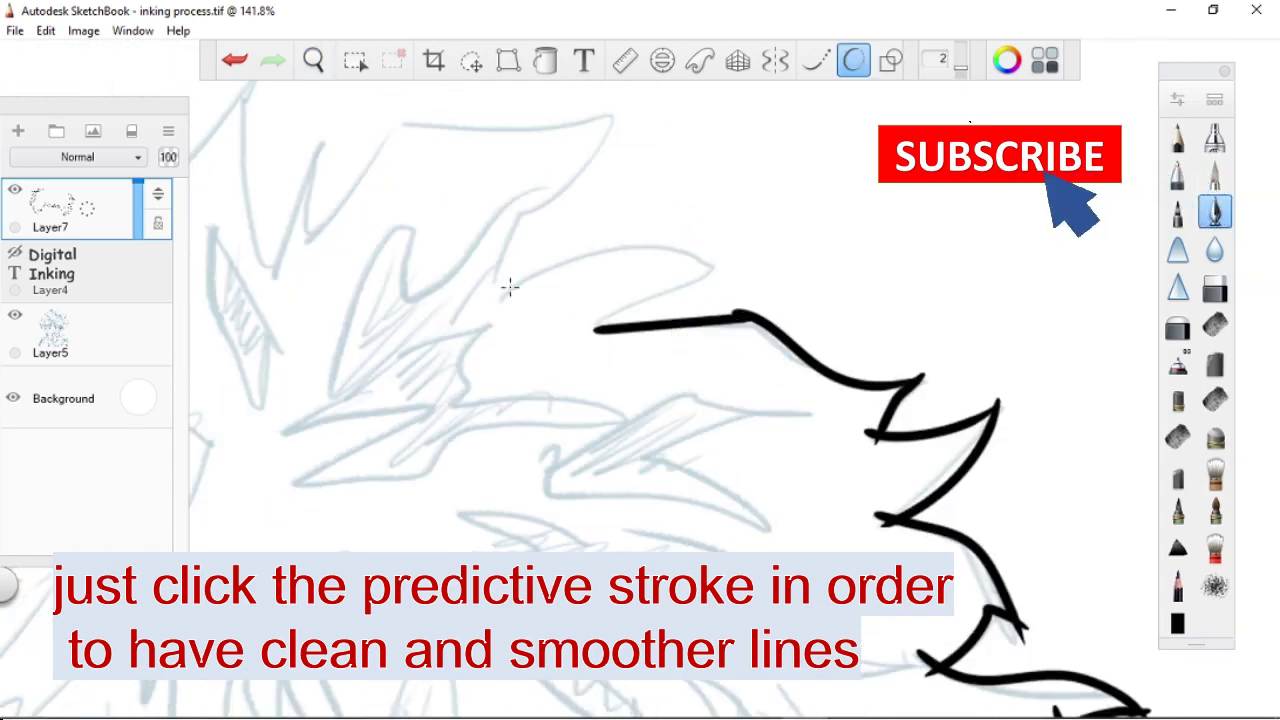
# Ink the tall spikes along the top of the head to close the hair outline.
pyautogui.moveTo(509, 286)
pyautogui.mouseDown()
pyautogui.moveTo(714, 245)
pyautogui.moveTo(540, 408)
pyautogui.mouseUp()
pyautogui.moveTo(415, 243); pyautogui.dragTo(665, 218)
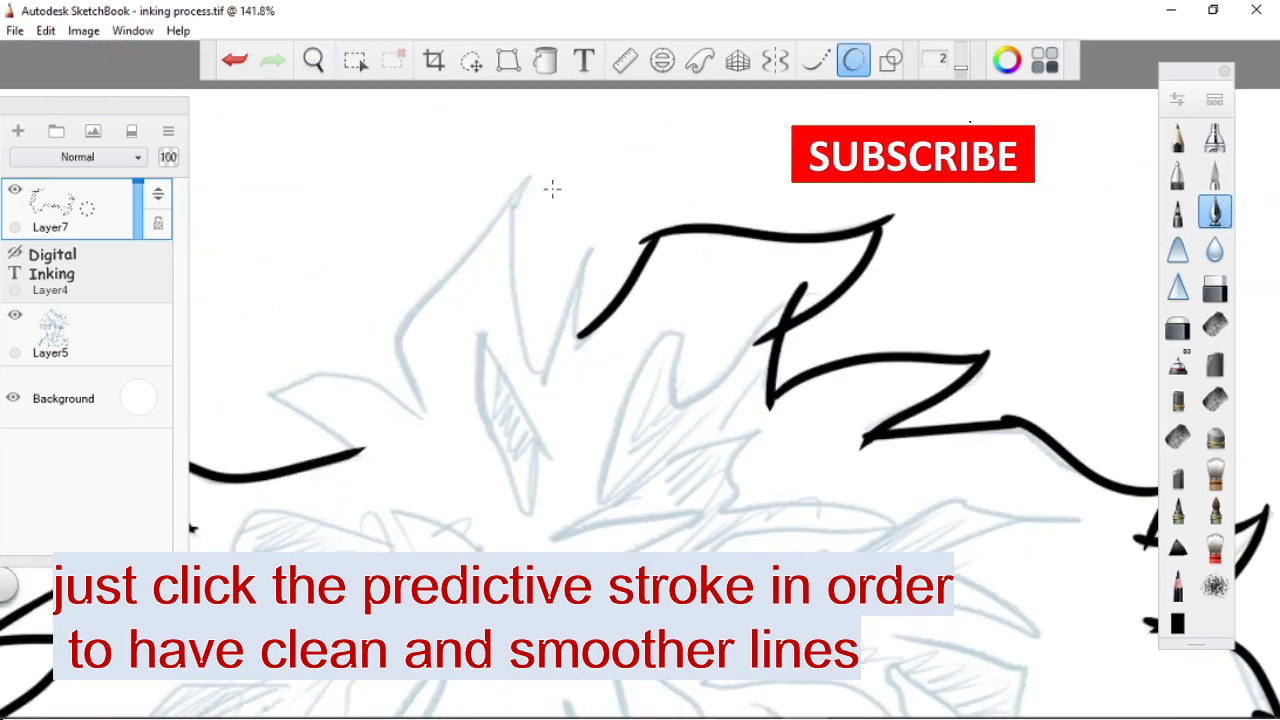
pyautogui.moveTo(515, 185)
pyautogui.mouseDown()
pyautogui.moveTo(592, 214)
pyautogui.moveTo(585, 345)
pyautogui.mouseUp()
pyautogui.moveTo(435, 290); pyautogui.dragTo(524, 172)
pyautogui.moveTo(470, 256)
pyautogui.mouseDown()
pyautogui.moveTo(371, 406)
pyautogui.moveTo(252, 424)
pyautogui.mouseUp()
pyautogui.moveTo(586, 414)
pyautogui.mouseDown()
pyautogui.moveTo(677, 480)
pyautogui.moveTo(600, 440)
pyautogui.mouseUp()
pyautogui.moveTo(596, 548); pyautogui.dragTo(604, 436)
# Ink both sides of the face outline from the fringe down along the jaw.
pyautogui.scroll(-3, 602, 436)
pyautogui.moveTo(895, 200)
pyautogui.mouseDown()
pyautogui.moveTo(832, 478)
pyautogui.moveTo(756, 550)
pyautogui.mouseUp()
pyautogui.moveTo(503, 451); pyautogui.dragTo(503, 405)
pyautogui.moveTo(405, 408); pyautogui.dragTo(362, 240)
pyautogui.moveTo(390, 410); pyautogui.dragTo(536, 552)
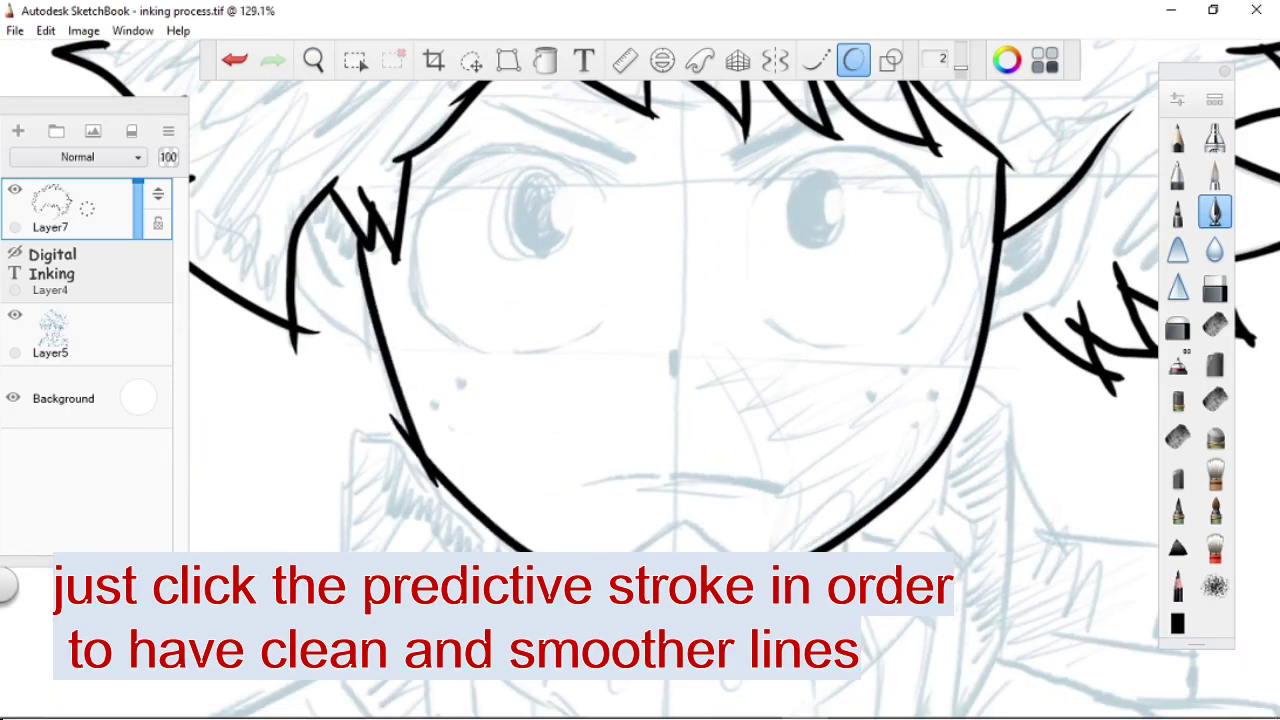
# Ink the ear outlines on both sides of the face.
pyautogui.scroll(3, 425, 300)
pyautogui.moveTo(408, 372); pyautogui.dragTo(528, 446)
pyautogui.moveTo(425, 260); pyautogui.dragTo(470, 370)
pyautogui.moveTo(960, 155)
pyautogui.mouseDown()
pyautogui.moveTo(900, 365)
pyautogui.moveTo(795, 428)
pyautogui.mouseUp()
# Turn Predictive Stroke back on and ink the outer edges of the collar on both sides of the jaw.
pyautogui.scroll(-3, 742, 358)
pyautogui.scroll(-5, 742, 358)
pyautogui.scroll(6, 669, 320)
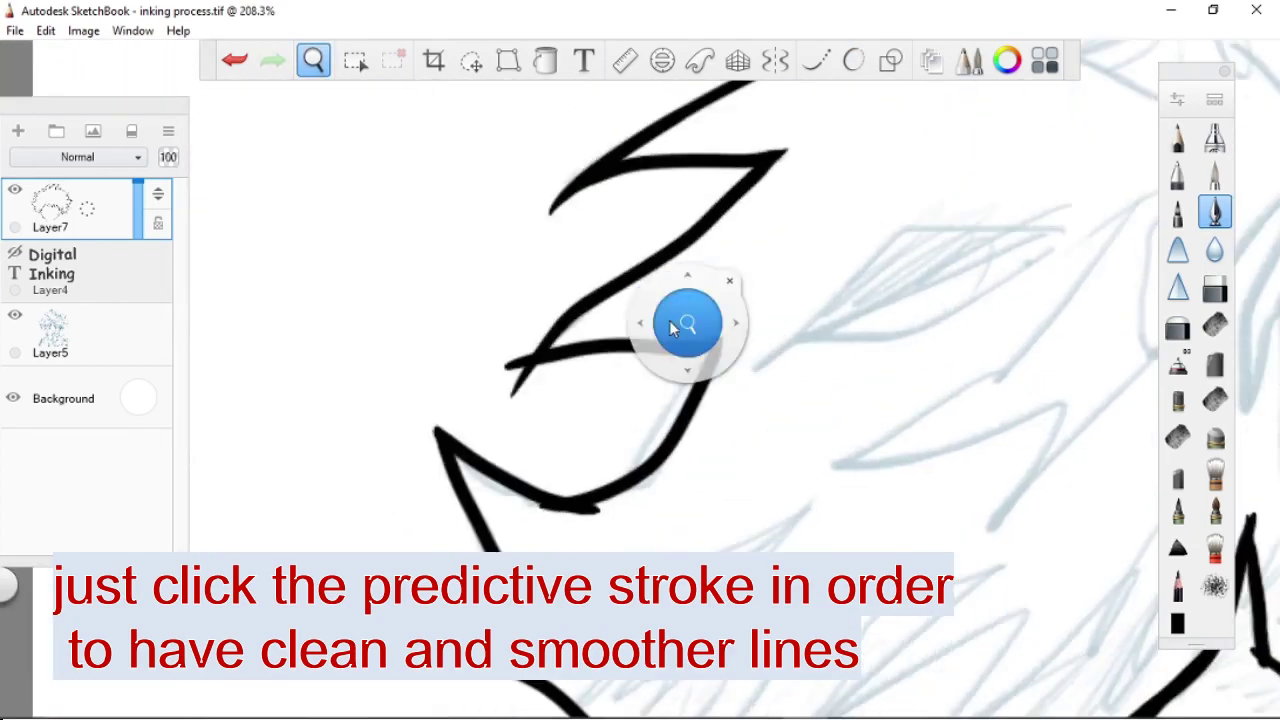
pyautogui.scroll(-2, 490, 263)
pyautogui.click(853, 61)
pyautogui.moveTo(450, 262); pyautogui.dragTo(380, 550)
pyautogui.moveTo(862, 210)
pyautogui.mouseDown()
pyautogui.moveTo(906, 334)
pyautogui.moveTo(895, 550)
pyautogui.mouseUp()
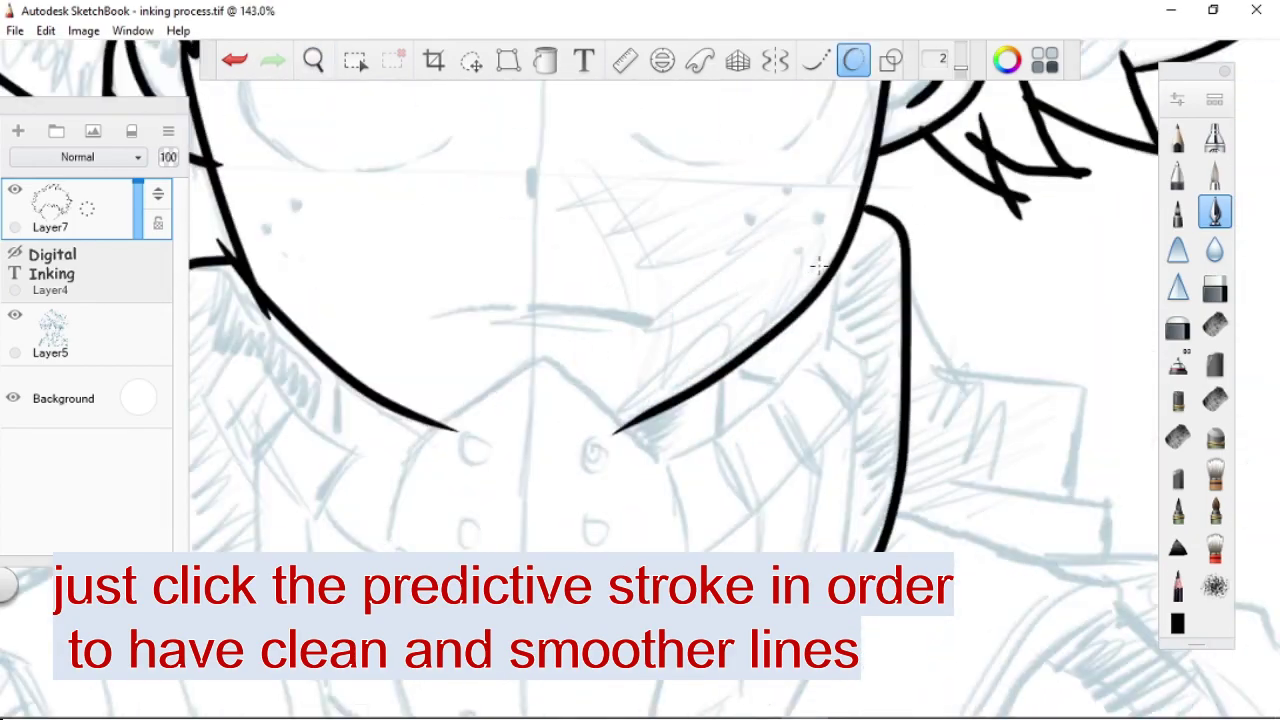
# Ink the inner bands and dividing lines of the collar's right side.
pyautogui.moveTo(838, 268); pyautogui.dragTo(678, 462)
pyautogui.moveTo(866, 400); pyautogui.dragTo(700, 555)
pyautogui.moveTo(870, 350)
pyautogui.mouseDown()
pyautogui.moveTo(845, 480)
pyautogui.moveTo(770, 665)
pyautogui.mouseUp()
pyautogui.moveTo(760, 540)
pyautogui.mouseDown()
pyautogui.moveTo(744, 370)
pyautogui.moveTo(720, 522)
pyautogui.mouseUp()
pyautogui.moveTo(797, 300); pyautogui.dragTo(777, 462)
pyautogui.moveTo(650, 518); pyautogui.dragTo(655, 297)
pyautogui.moveTo(700, 460); pyautogui.dragTo(845, 542)
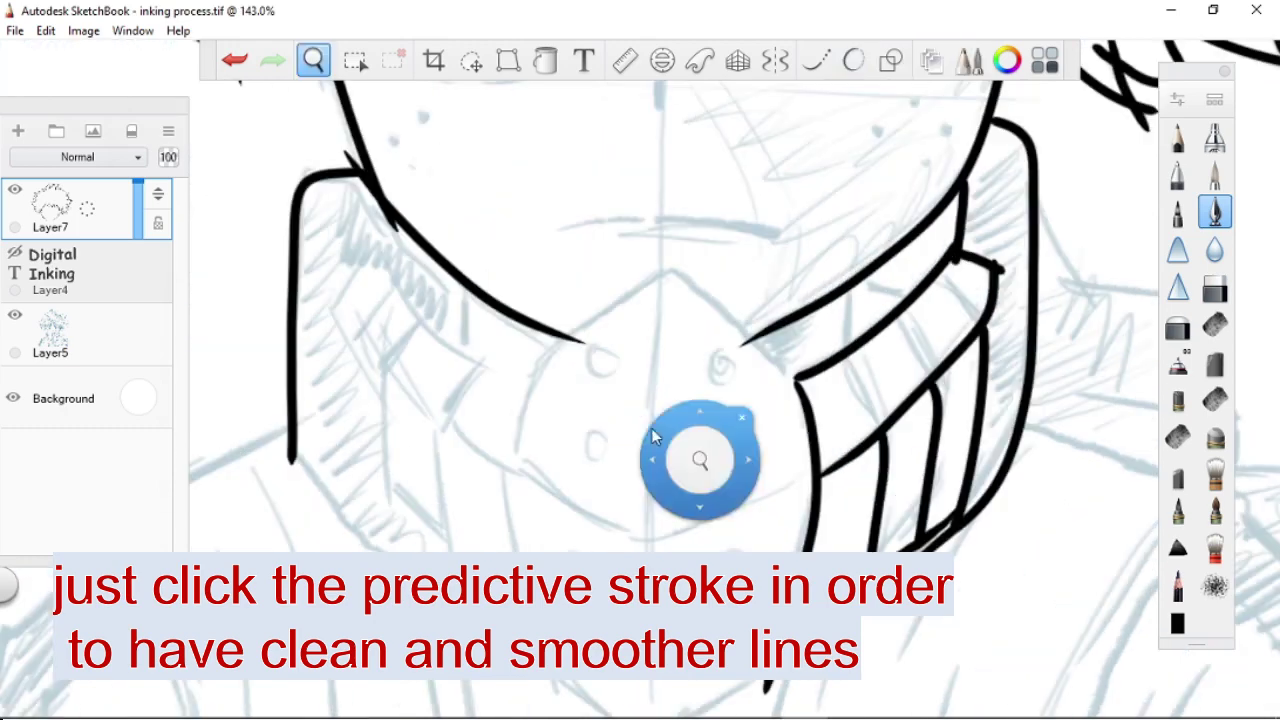
# Ink the angular bands and dividing lines on the left side of the collar.
pyautogui.hotkey('ctrl', 'z')
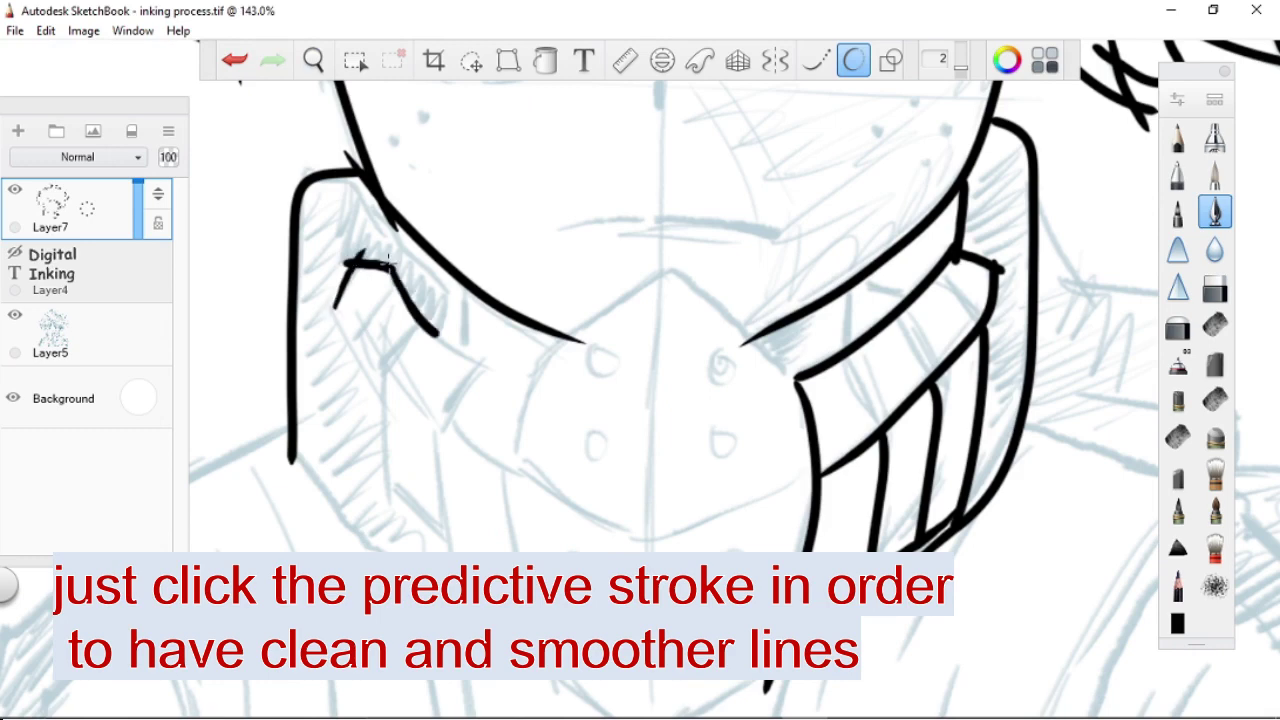
pyautogui.moveTo(412, 332); pyautogui.dragTo(381, 488)
pyautogui.moveTo(488, 364); pyautogui.dragTo(452, 550)
pyautogui.moveTo(388, 478); pyautogui.dragTo(420, 514)
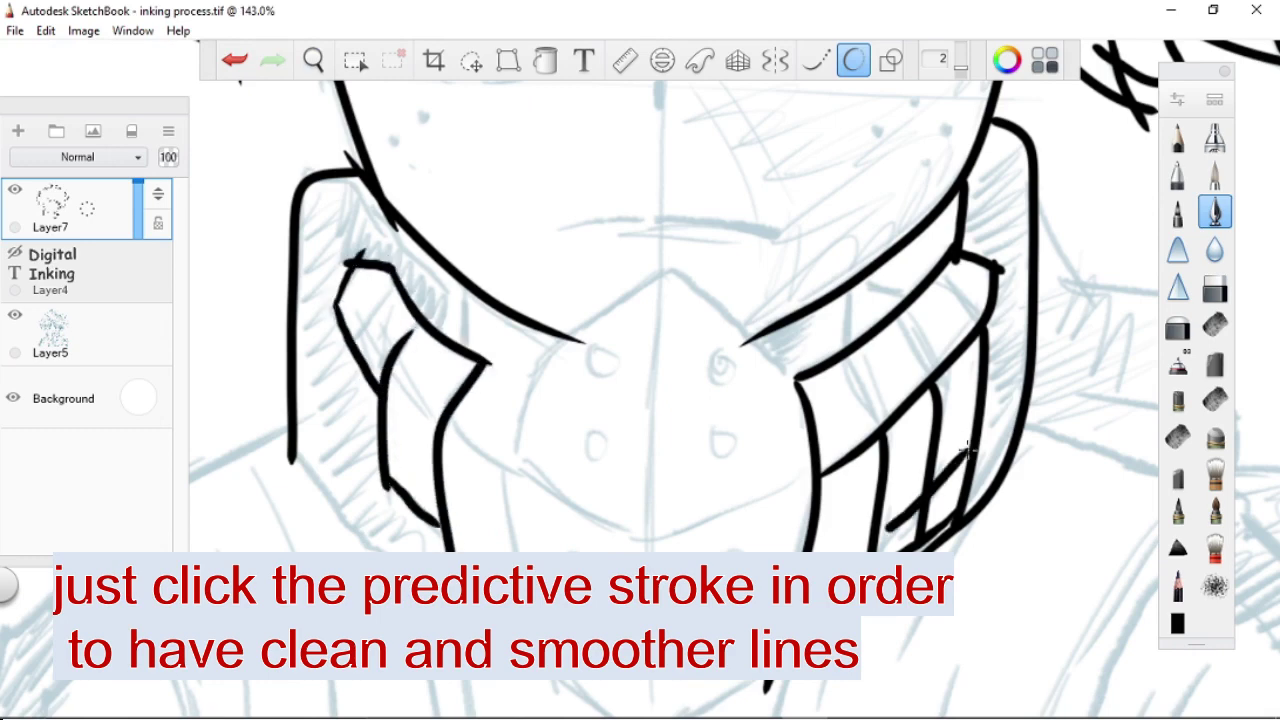
# Ink the mask's rounded outline from its peak to the pointed lower edge, including the vertical centre line.
pyautogui.moveTo(576, 334); pyautogui.dragTo(506, 468)
pyautogui.hotkey('ctrl', 'z')
pyautogui.moveTo(502, 548)
pyautogui.mouseDown()
pyautogui.moveTo(590, 325)
pyautogui.moveTo(662, 278)
pyautogui.moveTo(686, 354)
pyautogui.moveTo(500, 262)
pyautogui.mouseUp()
pyautogui.hotkey('ctrl', 'z')
pyautogui.moveTo(612, 258); pyautogui.dragTo(700, 350)
pyautogui.scroll(-2, 637, 206)
pyautogui.moveTo(614, 160); pyautogui.dragTo(600, 550)
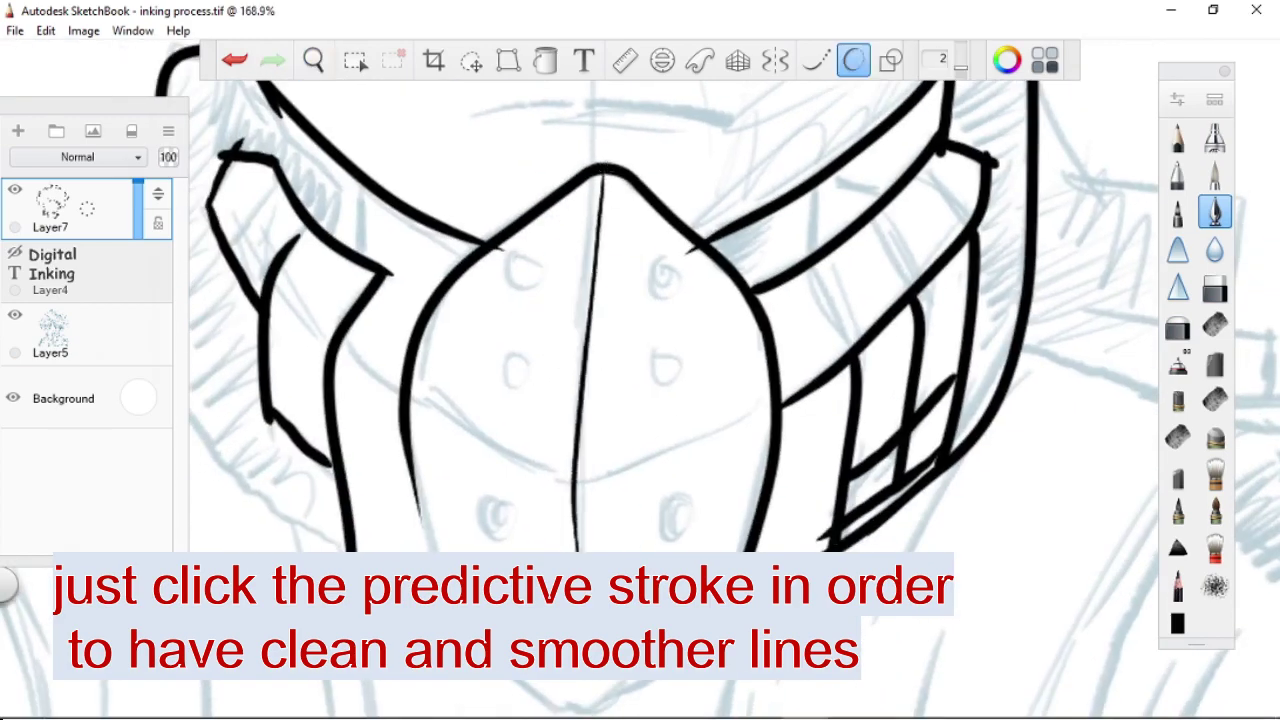
pyautogui.moveTo(602, 472); pyautogui.dragTo(603, 550)
pyautogui.moveTo(424, 278)
pyautogui.mouseDown()
pyautogui.moveTo(500, 510)
pyautogui.moveTo(600, 550)
pyautogui.mouseUp()
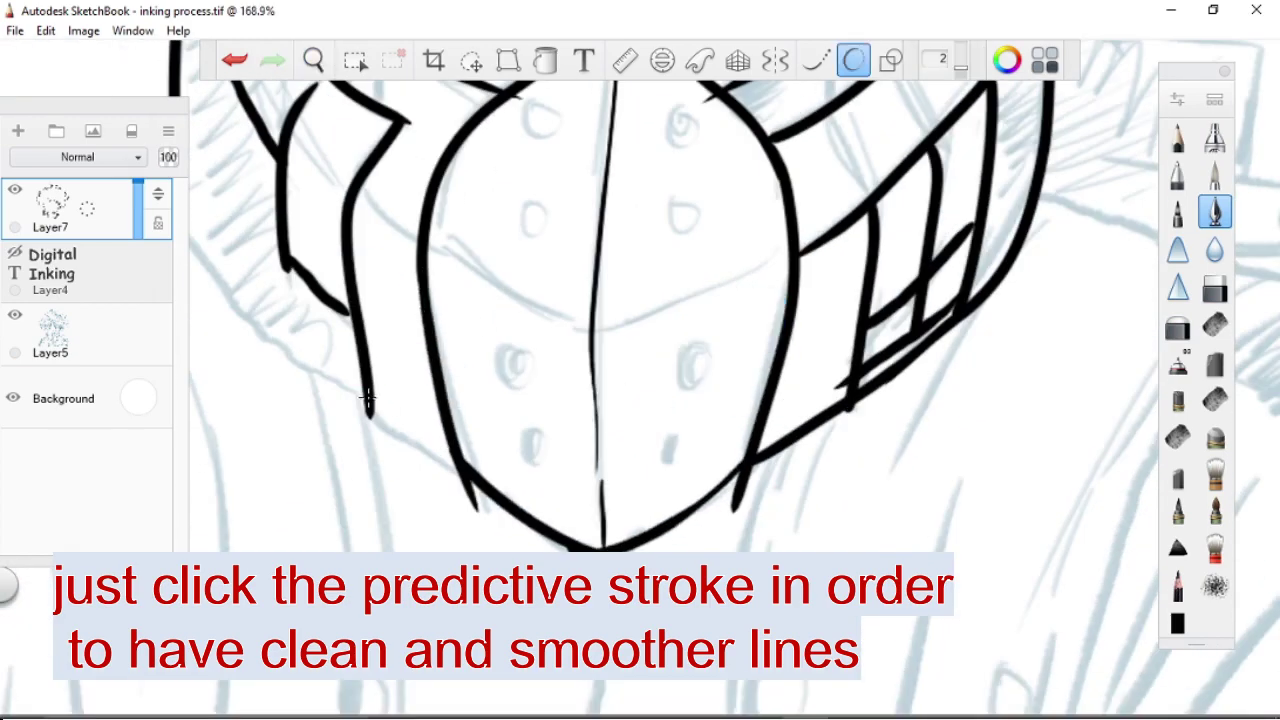
# Ink the curved line across the mask and the remaining cross lines of the collar bands on both sides.
pyautogui.moveTo(414, 68); pyautogui.dragTo(424, 258)
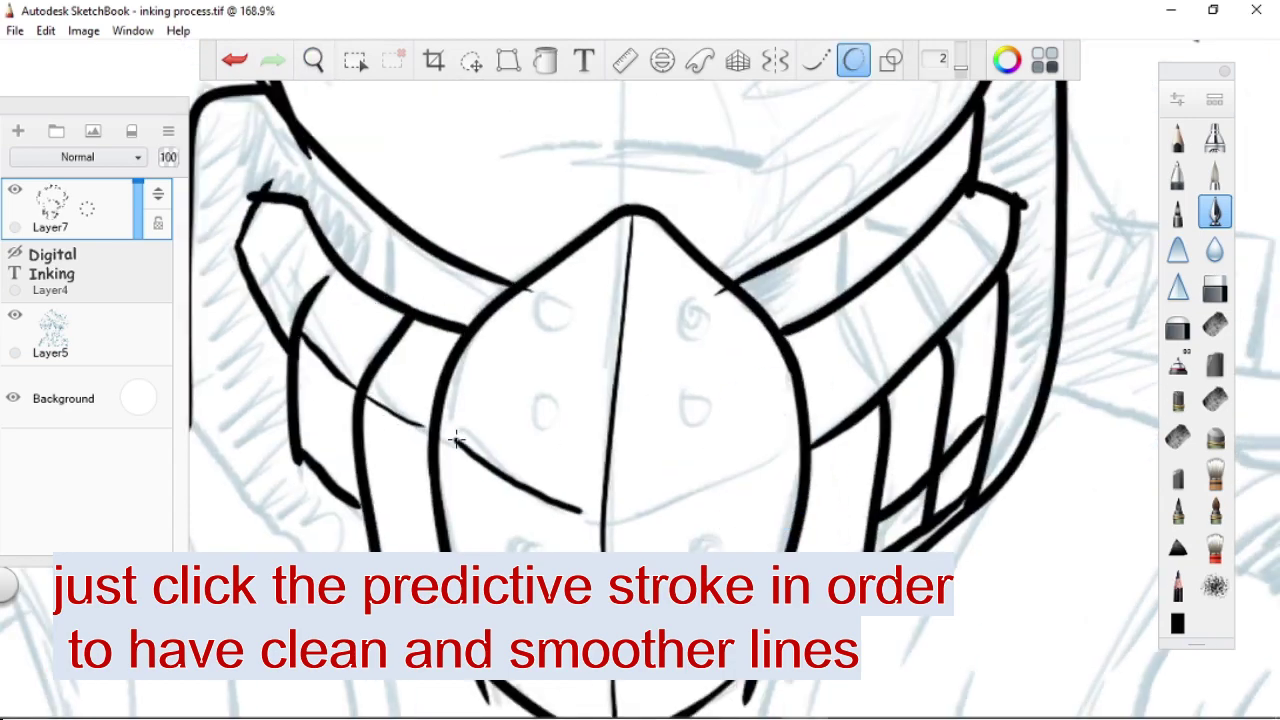
pyautogui.moveTo(584, 512); pyautogui.dragTo(772, 454)
pyautogui.moveTo(288, 393); pyautogui.dragTo(383, 328)
pyautogui.moveTo(420, 439); pyautogui.dragTo(448, 341)
pyautogui.scroll(-4, 448, 341)
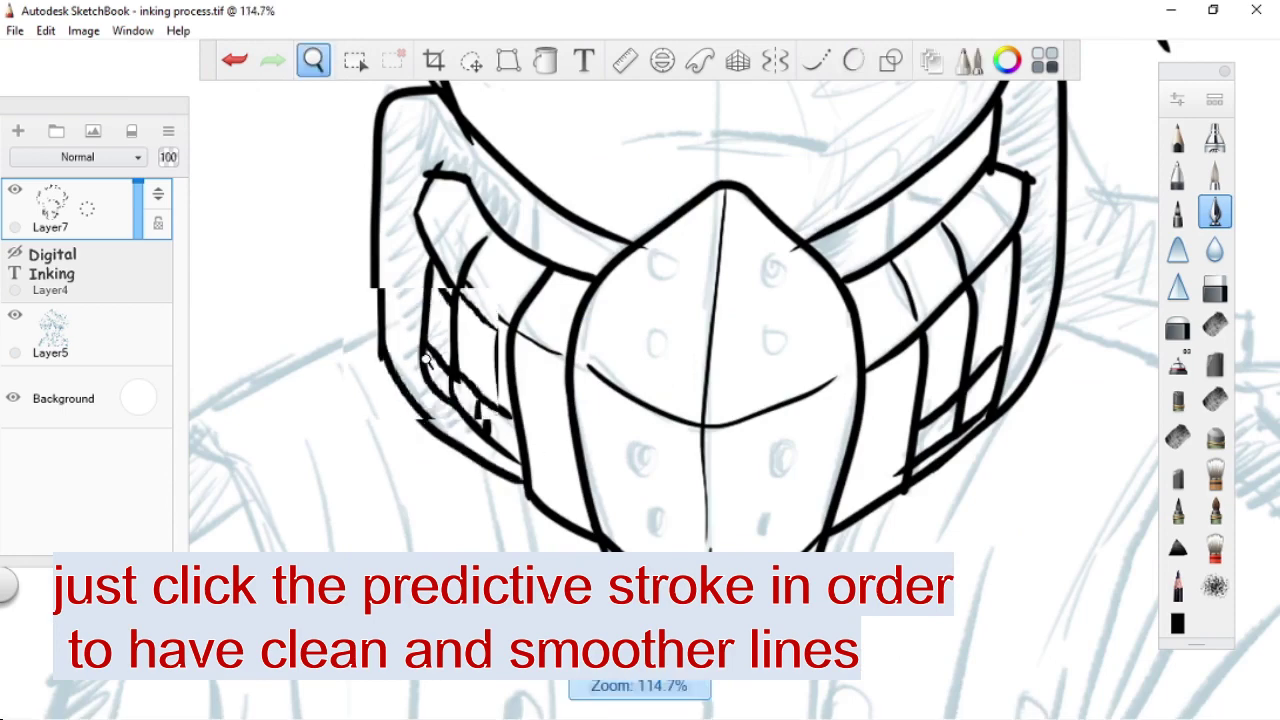
# Ink the shoulder outlines and sleeve seams on both sides below the collar.
pyautogui.moveTo(525, 214); pyautogui.dragTo(401, 294)
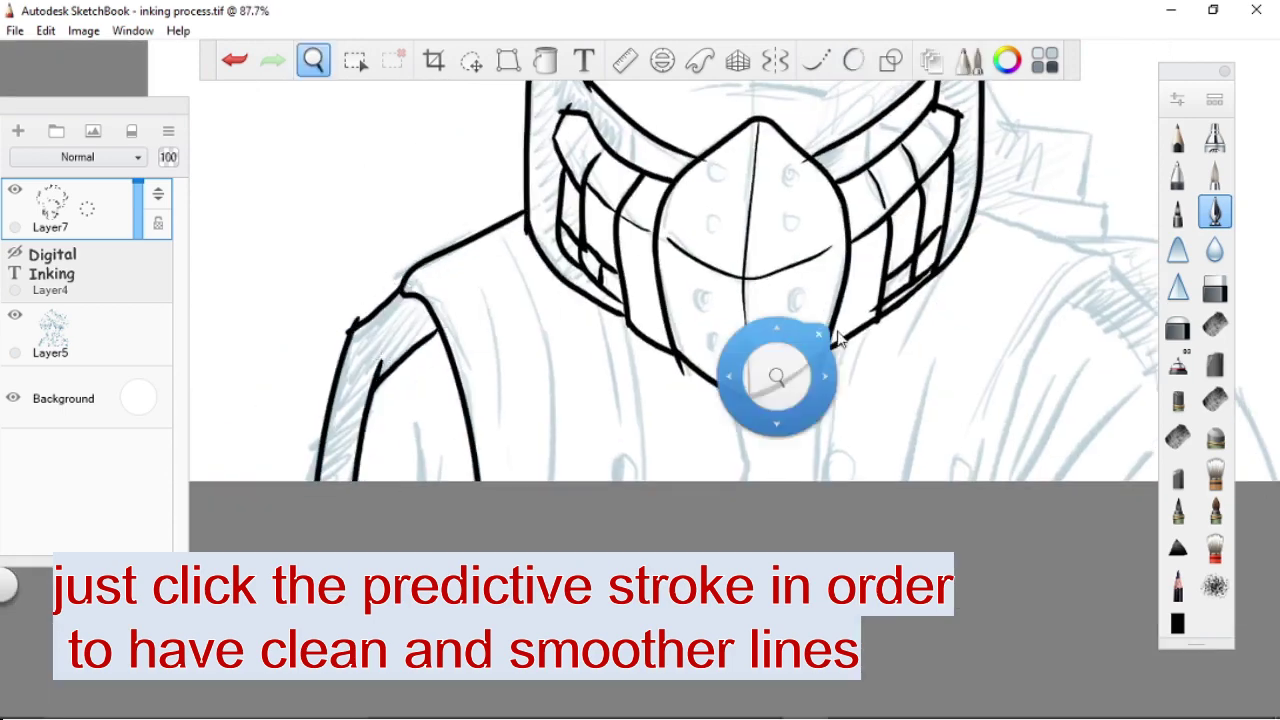
pyautogui.moveTo(777, 371); pyautogui.dragTo(457, 410)
pyautogui.moveTo(655, 250); pyautogui.dragTo(793, 316)
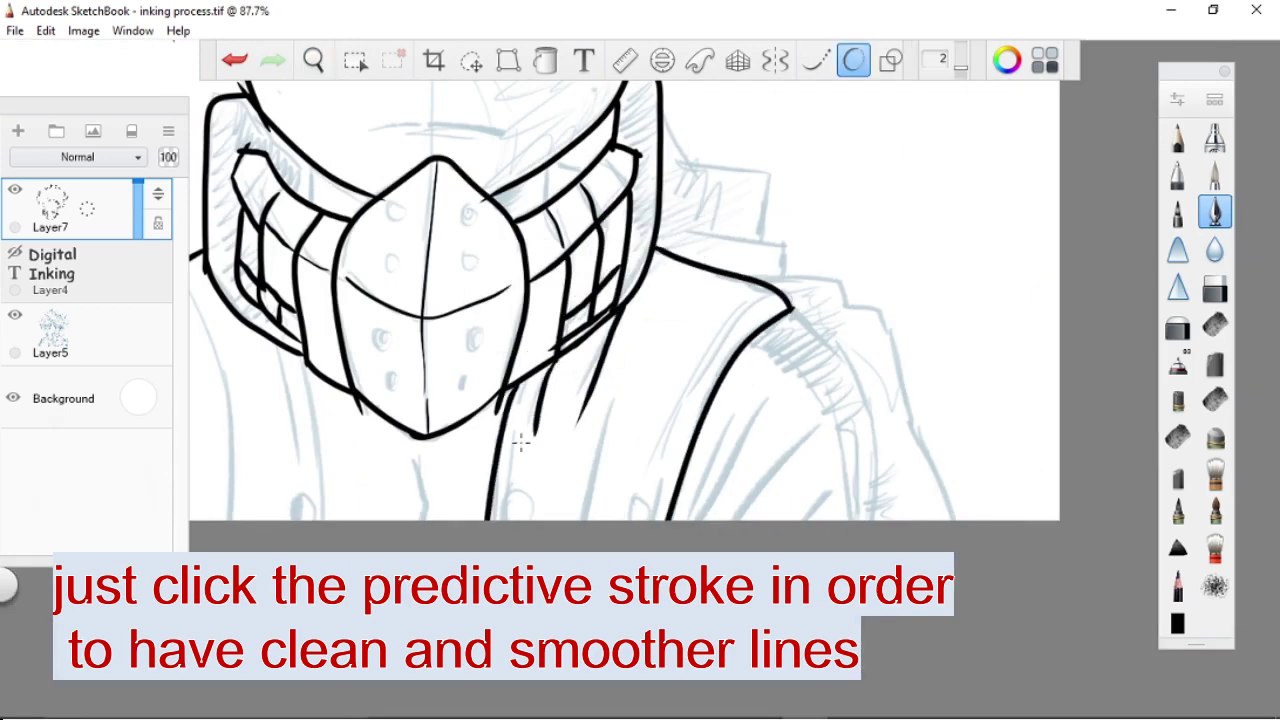
pyautogui.moveTo(521, 442); pyautogui.dragTo(515, 515)
# Ink the jacket's front edges with their round buttons and the fabric folds on the chest and sleeves.
pyautogui.moveTo(308, 501); pyautogui.dragTo(463, 476)
pyautogui.moveTo(341, 262); pyautogui.dragTo(385, 490)
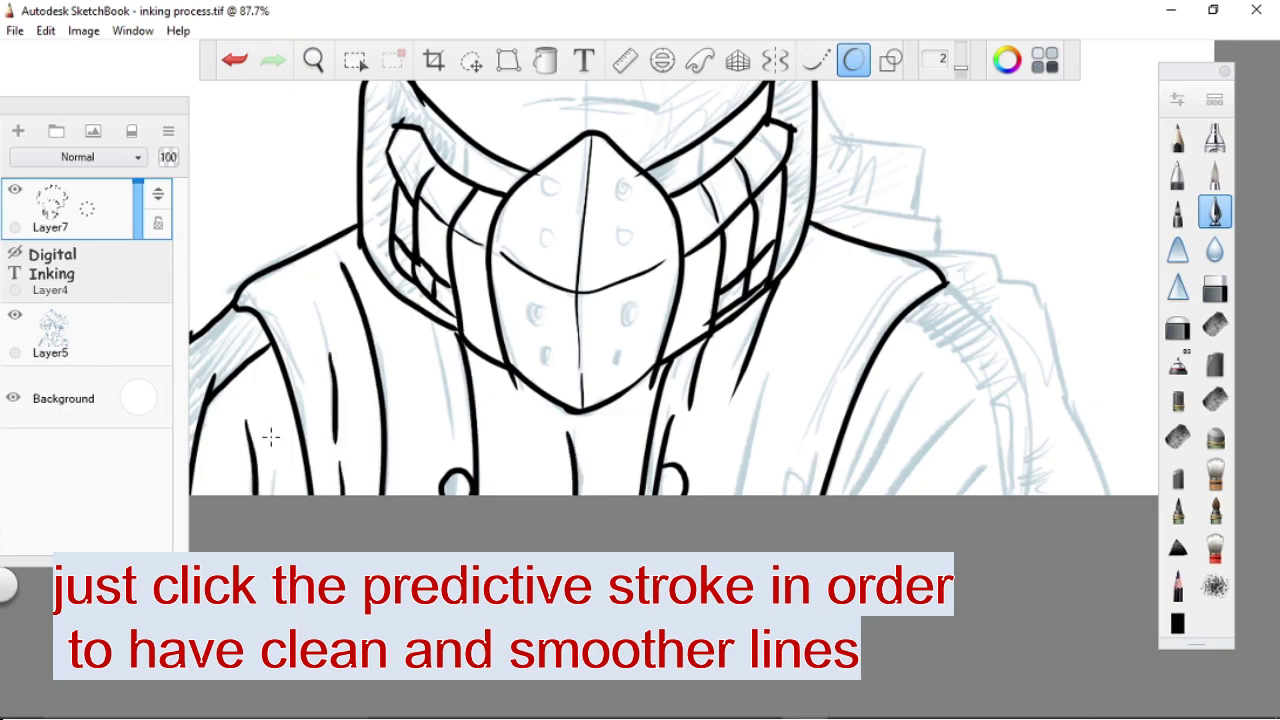
pyautogui.moveTo(920, 367); pyautogui.dragTo(730, 330)
pyautogui.moveTo(730, 330); pyautogui.dragTo(657, 455)
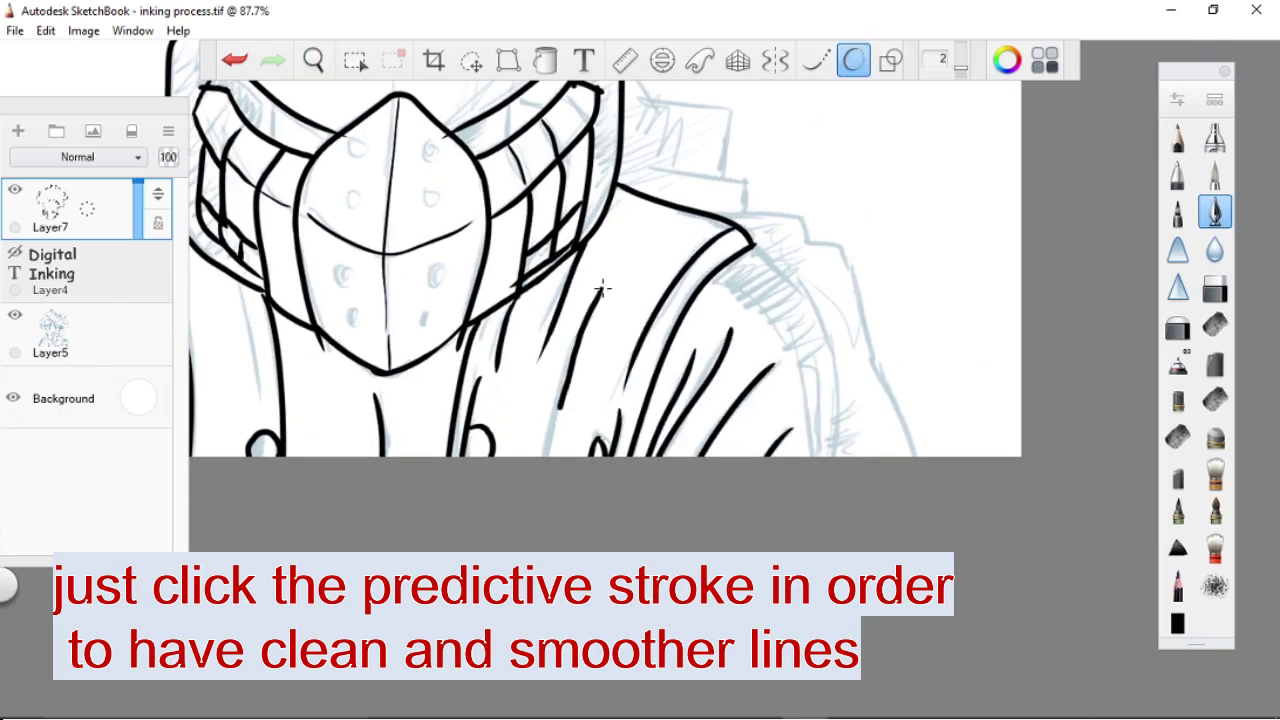
# Ink the stepped shapes behind the collar and the outer edge of the right shoulder and sleeve.
pyautogui.scroll(-5, 602, 289)
pyautogui.scroll(8, 686, 394)
pyautogui.moveTo(525, 250); pyautogui.dragTo(545, 340)
pyautogui.moveTo(571, 457)
pyautogui.mouseDown()
pyautogui.moveTo(700, 371)
pyautogui.moveTo(755, 550)
pyautogui.mouseUp()
pyautogui.moveTo(640, 450)
pyautogui.mouseDown()
pyautogui.moveTo(510, 390)
pyautogui.moveTo(790, 470)
pyautogui.moveTo(702, 215)
pyautogui.mouseUp()
pyautogui.moveTo(702, 215); pyautogui.dragTo(818, 550)
pyautogui.moveTo(525, 200); pyautogui.dragTo(660, 376)
pyautogui.moveTo(630, 265); pyautogui.dragTo(683, 550)
pyautogui.moveTo(555, 328)
pyautogui.mouseDown()
pyautogui.moveTo(453, 271)
pyautogui.moveTo(555, 328)
pyautogui.mouseUp()
pyautogui.hotkey('ctrl', 'z')
# Ink both slanted eyebrows with thick strokes below the fringe.
pyautogui.scroll(-5, 600, 320)
pyautogui.scroll(8, 778, 290)
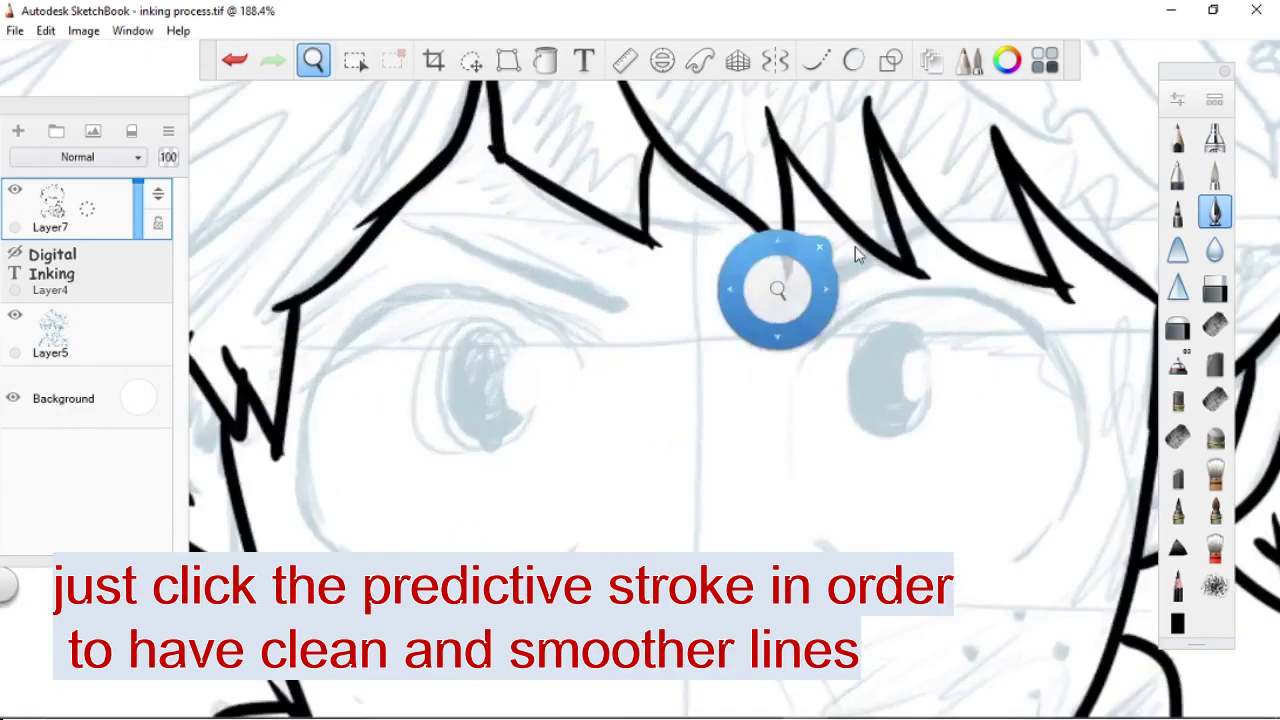
pyautogui.moveTo(571, 346); pyautogui.dragTo(657, 314)
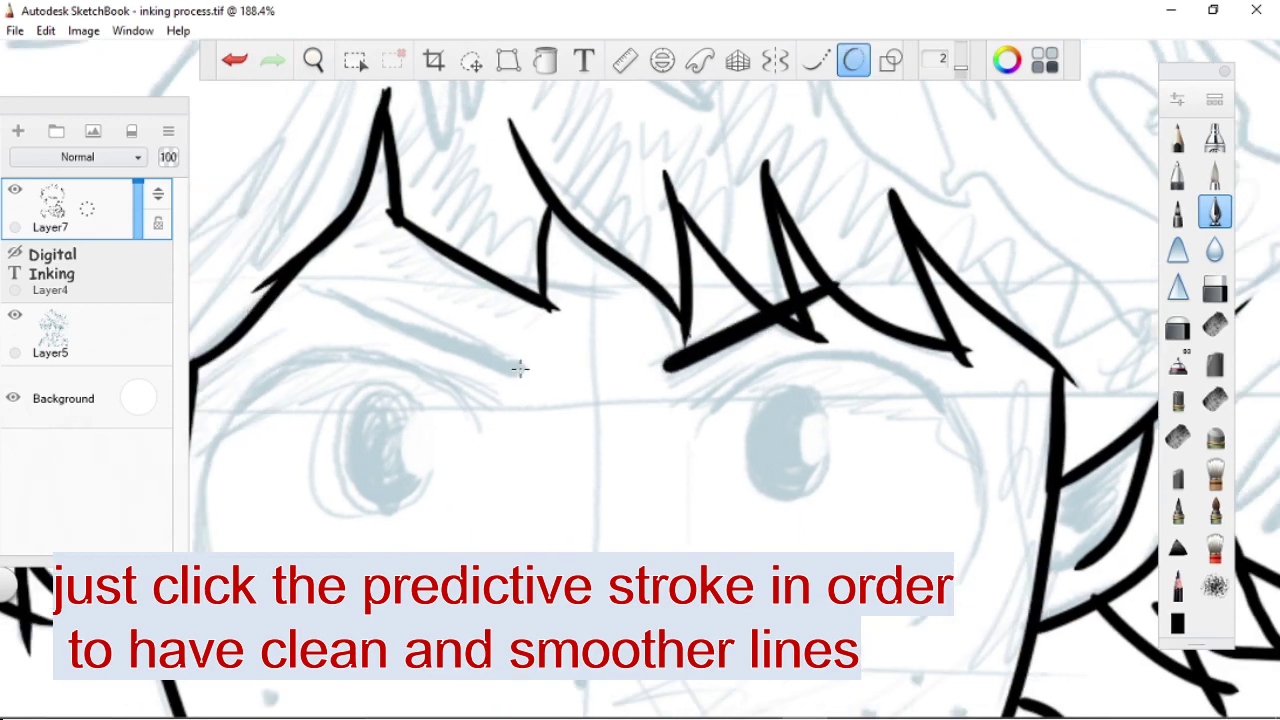
pyautogui.moveTo(518, 368); pyautogui.dragTo(332, 300)
# Ink the right eye's outline with a thick upper arc and short broken strokes at the side and underneath.
pyautogui.scroll(5, 250, 255)
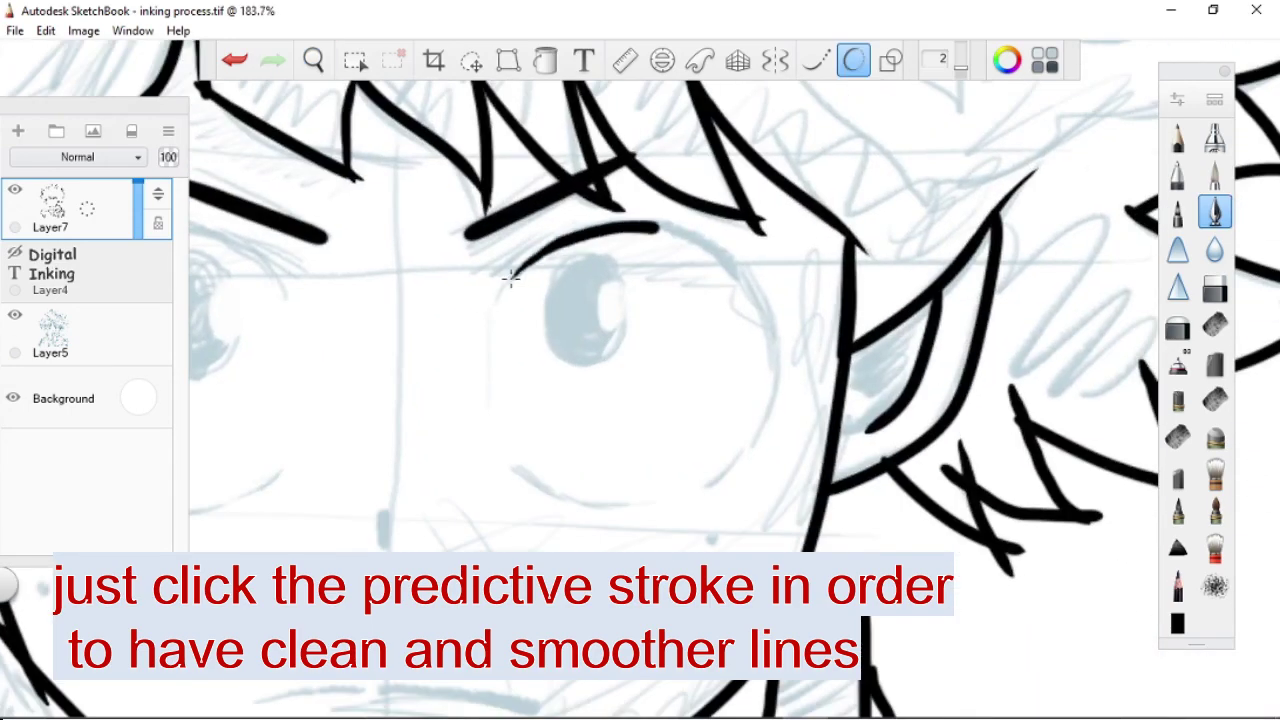
pyautogui.moveTo(512, 275)
pyautogui.mouseDown()
pyautogui.moveTo(752, 452)
pyautogui.moveTo(670, 235)
pyautogui.moveTo(748, 450)
pyautogui.mouseUp()
pyautogui.hotkey('ctrl', 'z')
pyautogui.press('space')
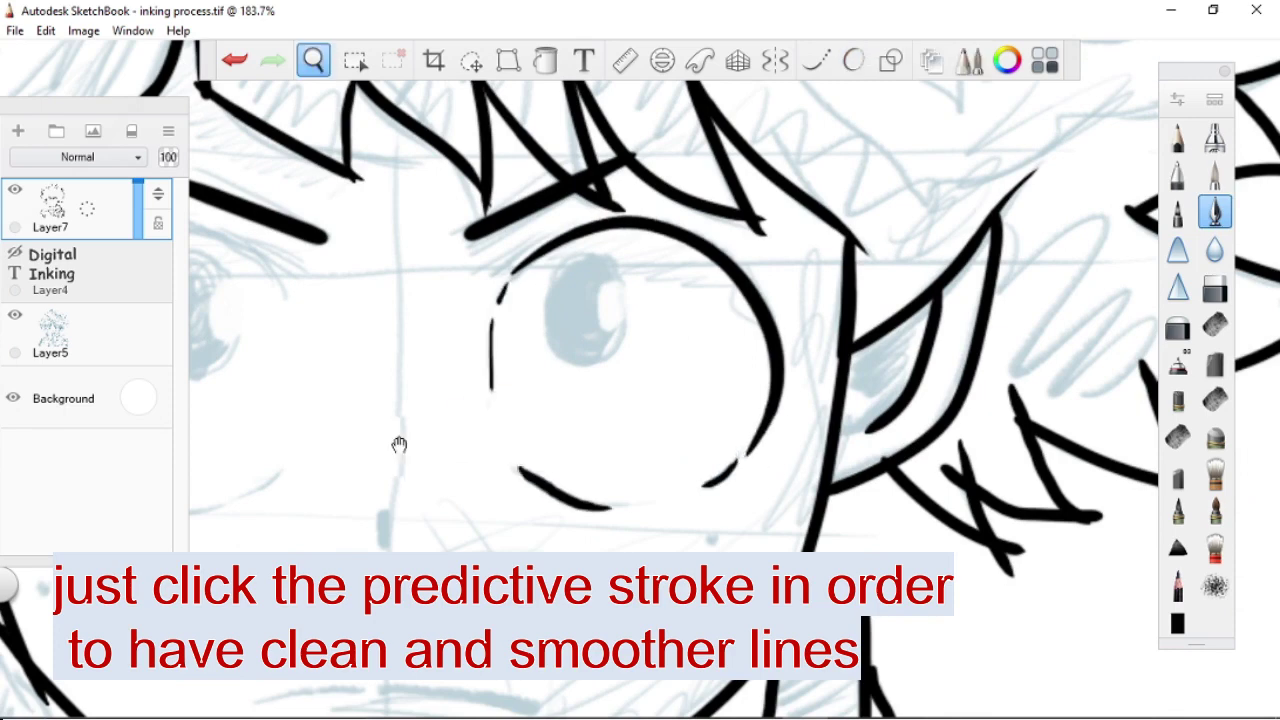
# Ink the left eye's outline with a thick upper arc and broken strokes along the lower edge.
pyautogui.moveTo(397, 443); pyautogui.dragTo(642, 458)
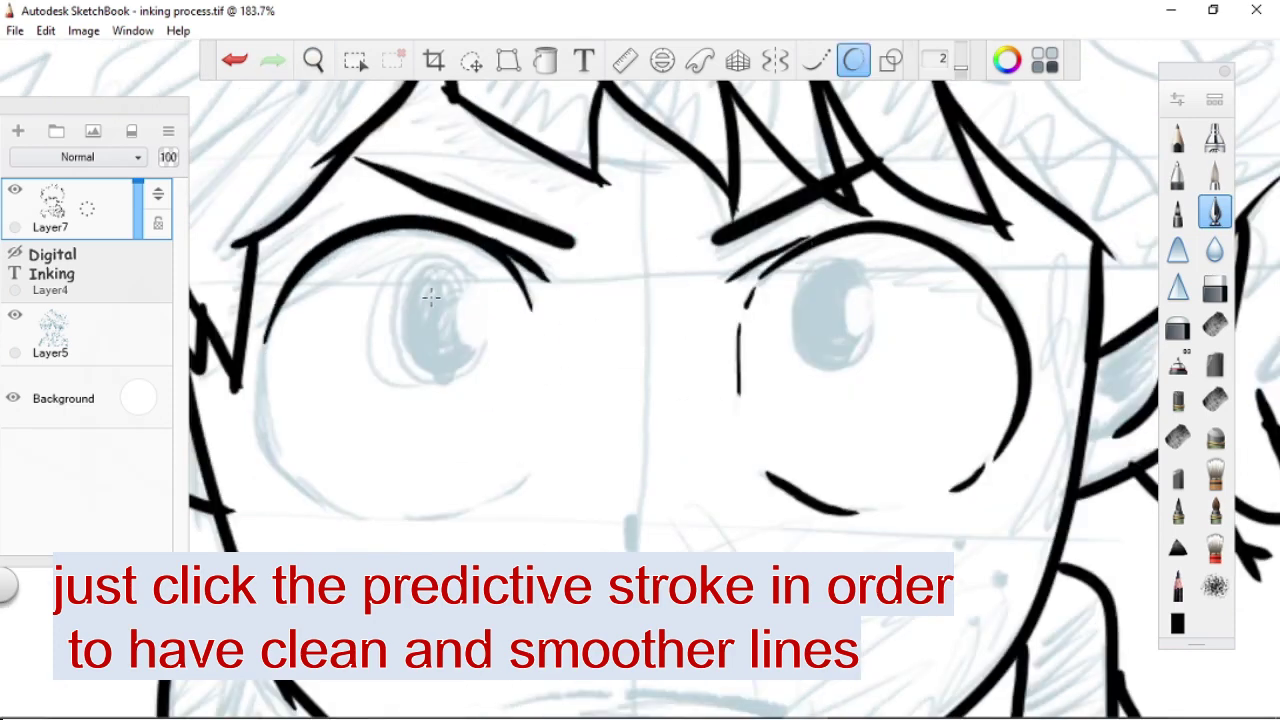
pyautogui.moveTo(263, 350)
pyautogui.mouseDown()
pyautogui.moveTo(296, 490)
pyautogui.moveTo(336, 511)
pyautogui.mouseUp()
pyautogui.moveTo(543, 483); pyautogui.dragTo(543, 368)
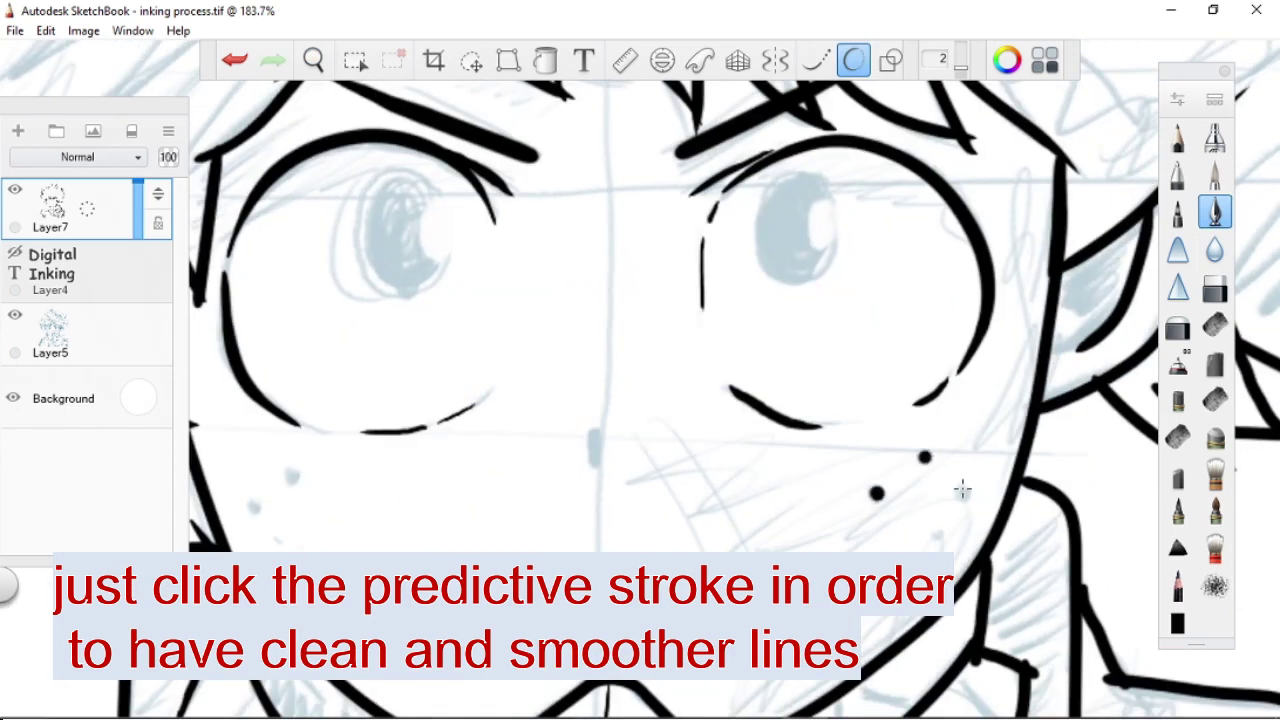
# Ink the small facial details: freckles on both cheeks, the short nose mark and the mouth line.
pyautogui.scroll(-5, 414, 509)
pyautogui.scroll(6, 627, 325)
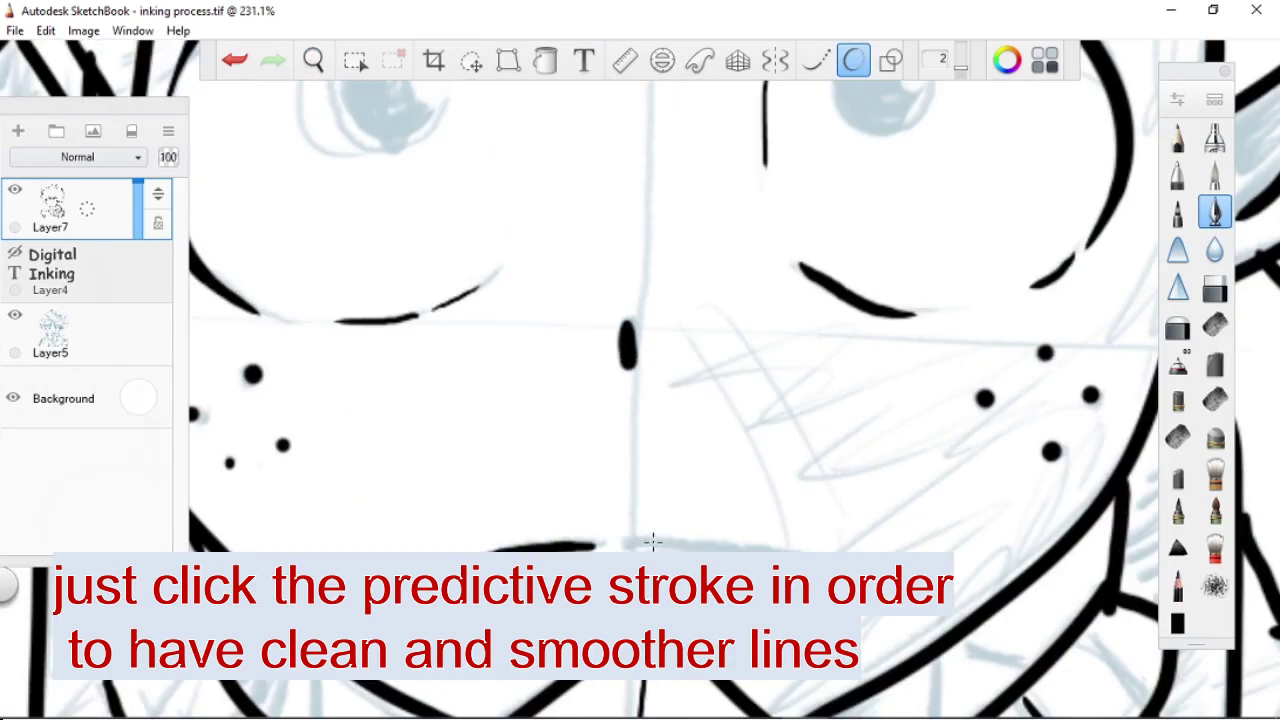
pyautogui.moveTo(652, 542); pyautogui.dragTo(800, 540)
pyautogui.scroll(-5, 652, 542)
pyautogui.scroll(6, 560, 380)
pyautogui.hotkey('ctrl', 'z')
pyautogui.moveTo(545, 300)
pyautogui.mouseDown()
pyautogui.moveTo(590, 325)
pyautogui.moveTo(571, 314)
pyautogui.moveTo(566, 337)
pyautogui.moveTo(760, 300)
pyautogui.mouseUp()
pyautogui.hotkey('ctrl', 'z')
# Fill both pupils with solid black and add a small round white highlight to each.
pyautogui.moveTo(850, 405)
pyautogui.mouseDown()
pyautogui.moveTo(813, 302)
pyautogui.moveTo(777, 329)
pyautogui.moveTo(829, 323)
pyautogui.mouseUp()
pyautogui.scroll(-5, 634, 385)
pyautogui.scroll(6, 634, 385)
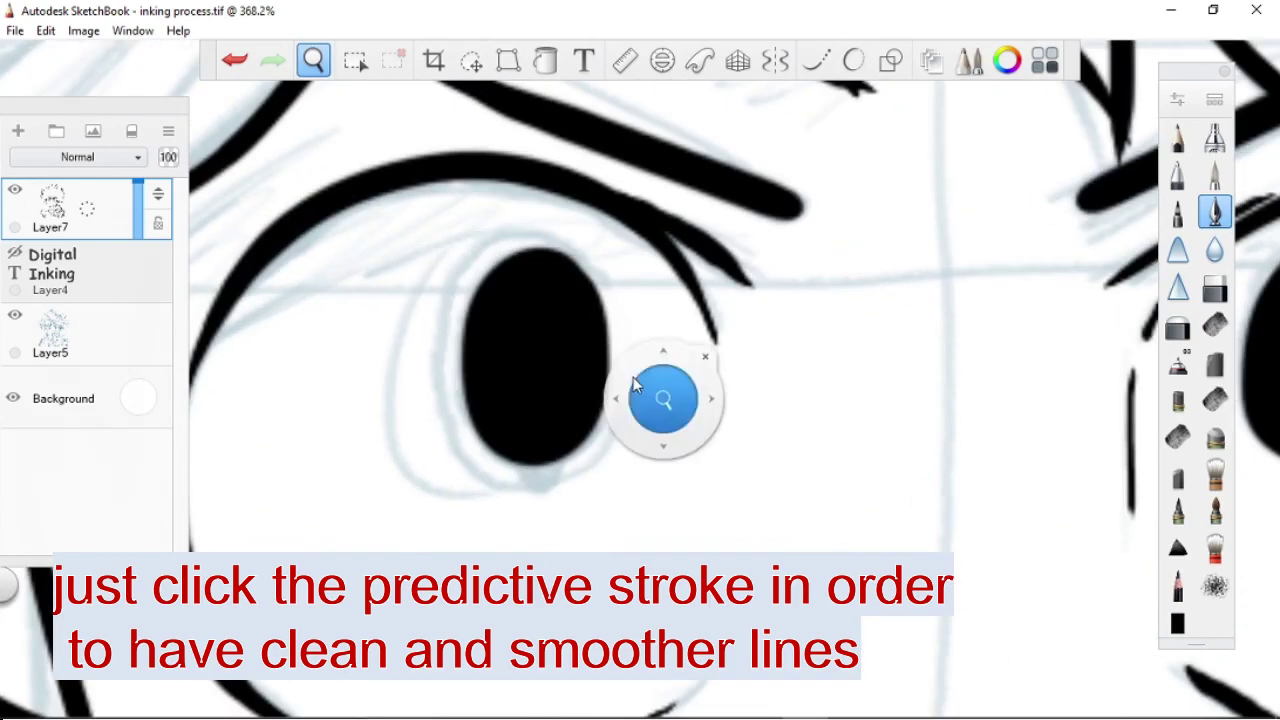
pyautogui.press('o')
pyautogui.scroll(-5, 569, 277)
pyautogui.scroll(5, 569, 277)
pyautogui.moveTo(303, 250); pyautogui.dragTo(335, 278)
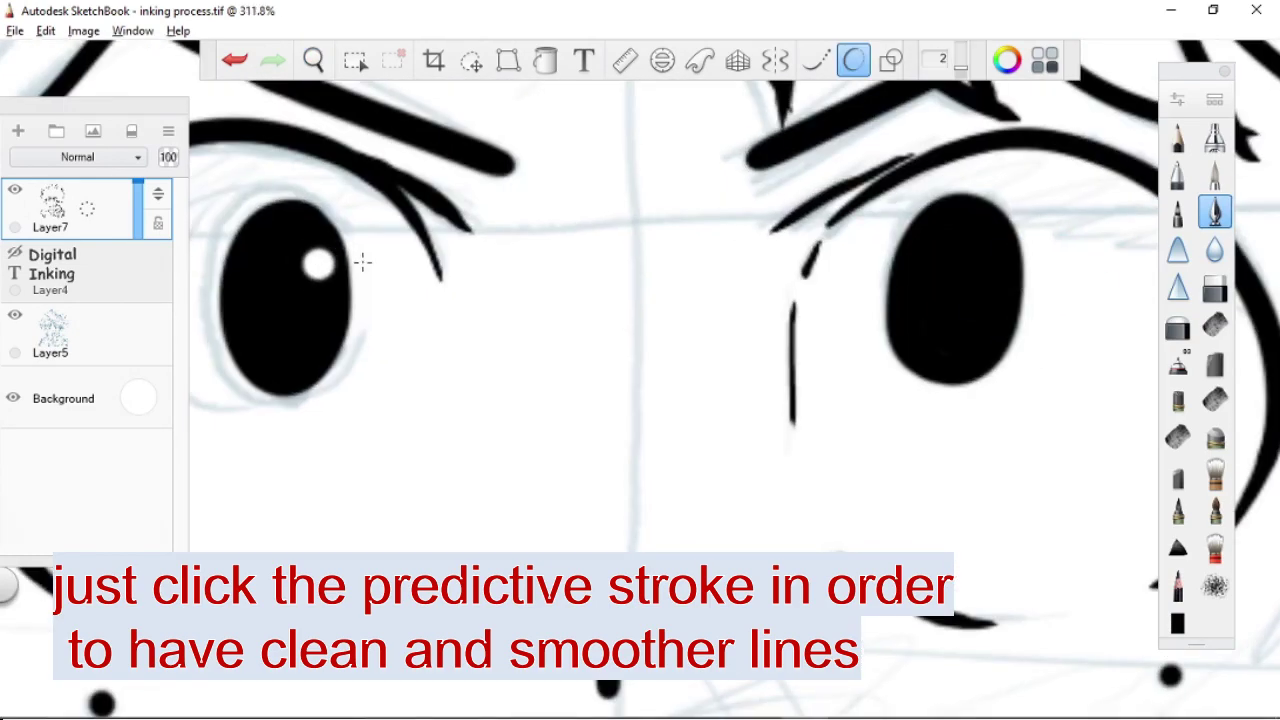
pyautogui.moveTo(990, 245); pyautogui.dragTo(1018, 280)
# Ink the pointed inner hair locks on the left side of the head.
pyautogui.scroll(-5, 1000, 260)
pyautogui.scroll(3, 808, 266)
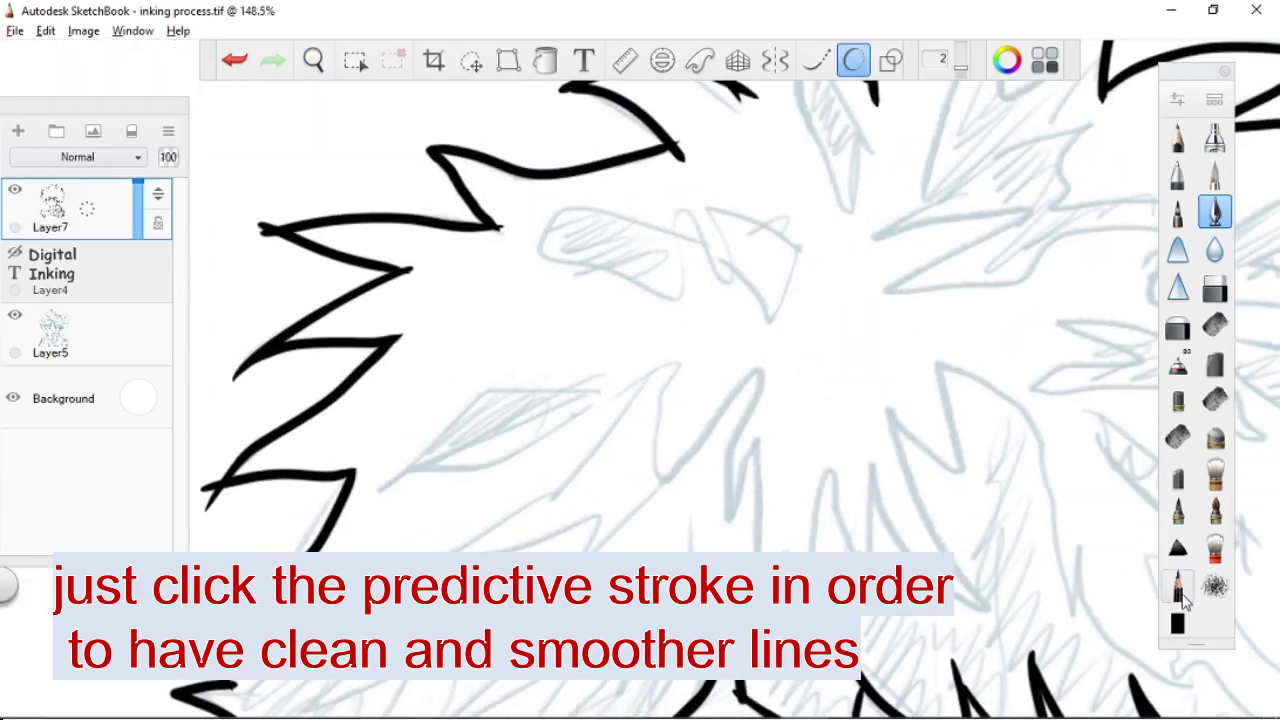
pyautogui.moveTo(709, 208); pyautogui.dragTo(687, 244)
pyautogui.moveTo(676, 228); pyautogui.dragTo(430, 340)
pyautogui.moveTo(677, 243)
pyautogui.mouseDown()
pyautogui.moveTo(651, 192)
pyautogui.moveTo(760, 300)
pyautogui.mouseUp()
pyautogui.moveTo(535, 258); pyautogui.dragTo(372, 340)
pyautogui.moveTo(528, 322); pyautogui.dragTo(428, 374)
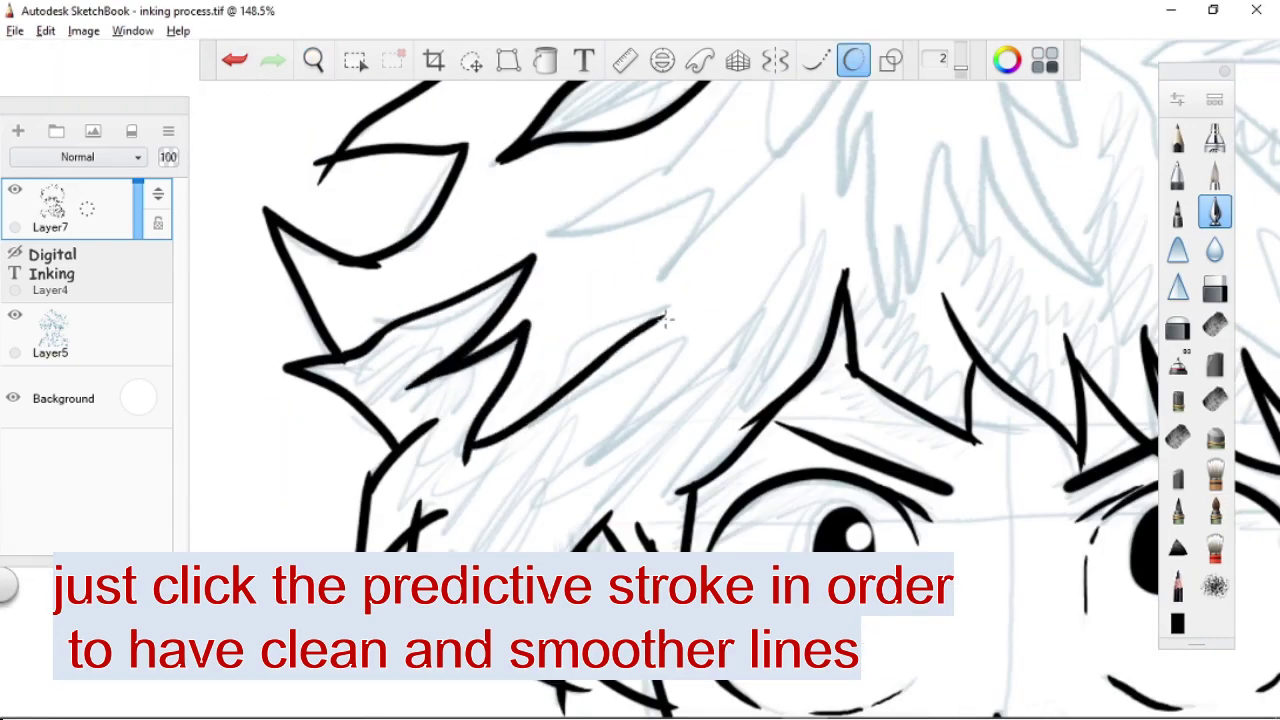
# Ink the jagged inner strands above the fringe, from the left side to the middle of the forehead.
pyautogui.moveTo(667, 318); pyautogui.dragTo(560, 470)
pyautogui.moveTo(640, 300); pyautogui.dragTo(780, 400)
pyautogui.moveTo(640, 250); pyautogui.dragTo(640, 450)
pyautogui.moveTo(370, 358); pyautogui.dragTo(479, 420)
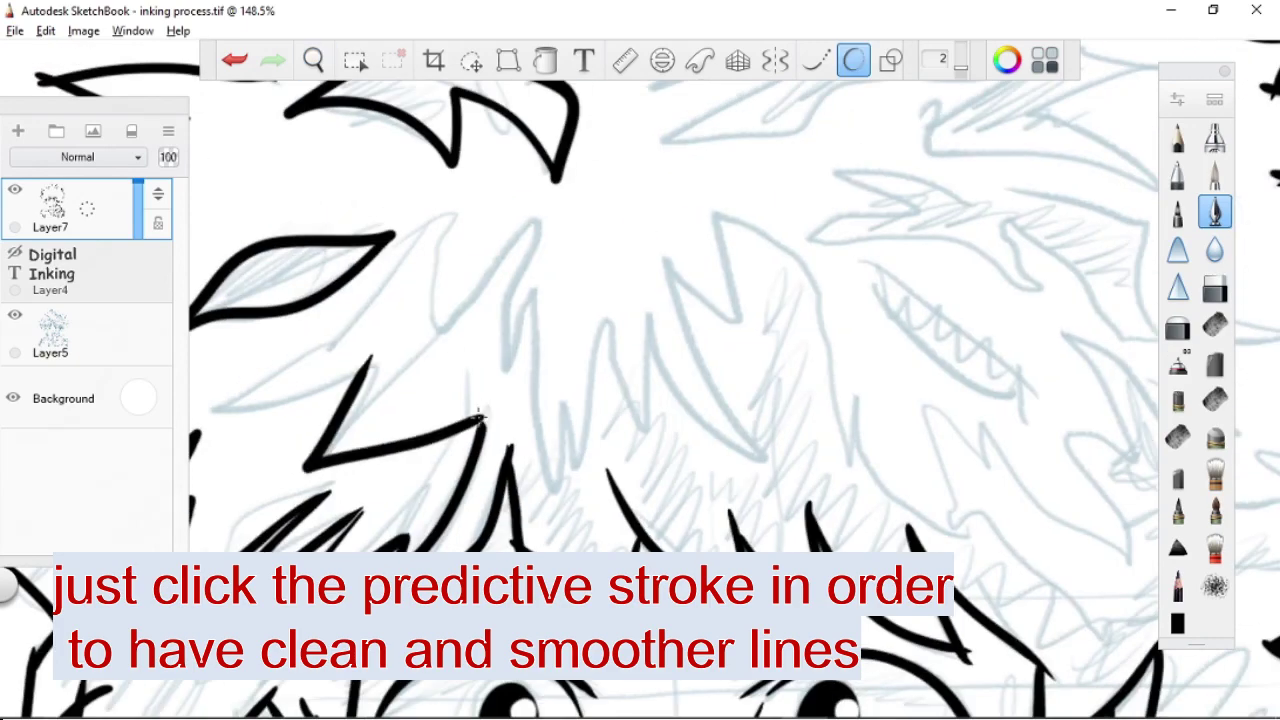
pyautogui.moveTo(464, 210); pyautogui.dragTo(214, 390)
pyautogui.moveTo(422, 214); pyautogui.dragTo(556, 458)
pyautogui.moveTo(640, 300); pyautogui.dragTo(480, 340)
pyautogui.moveTo(557, 292); pyautogui.dragTo(620, 520)
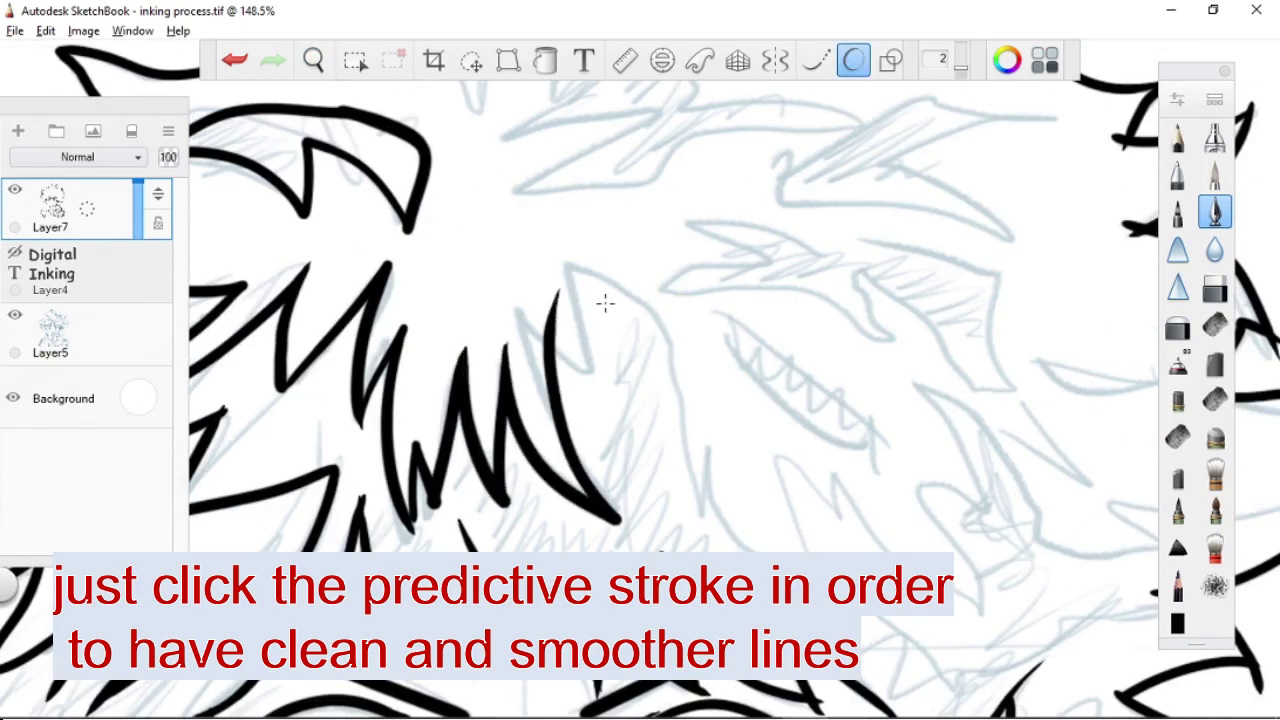
# Ink the inner hair strands to the right of the jagged strands above the fringe.
pyautogui.moveTo(605, 303); pyautogui.dragTo(590, 380)
pyautogui.moveTo(634, 366)
pyautogui.mouseDown()
pyautogui.moveTo(560, 300)
pyautogui.moveTo(745, 470)
pyautogui.moveTo(560, 330)
pyautogui.mouseUp()
pyautogui.moveTo(695, 315)
pyautogui.mouseDown()
pyautogui.moveTo(760, 430)
pyautogui.moveTo(800, 451)
pyautogui.moveTo(1134, 377)
pyautogui.mouseUp()
pyautogui.moveTo(843, 334)
pyautogui.mouseDown()
pyautogui.moveTo(850, 366)
pyautogui.moveTo(453, 200)
pyautogui.mouseUp()
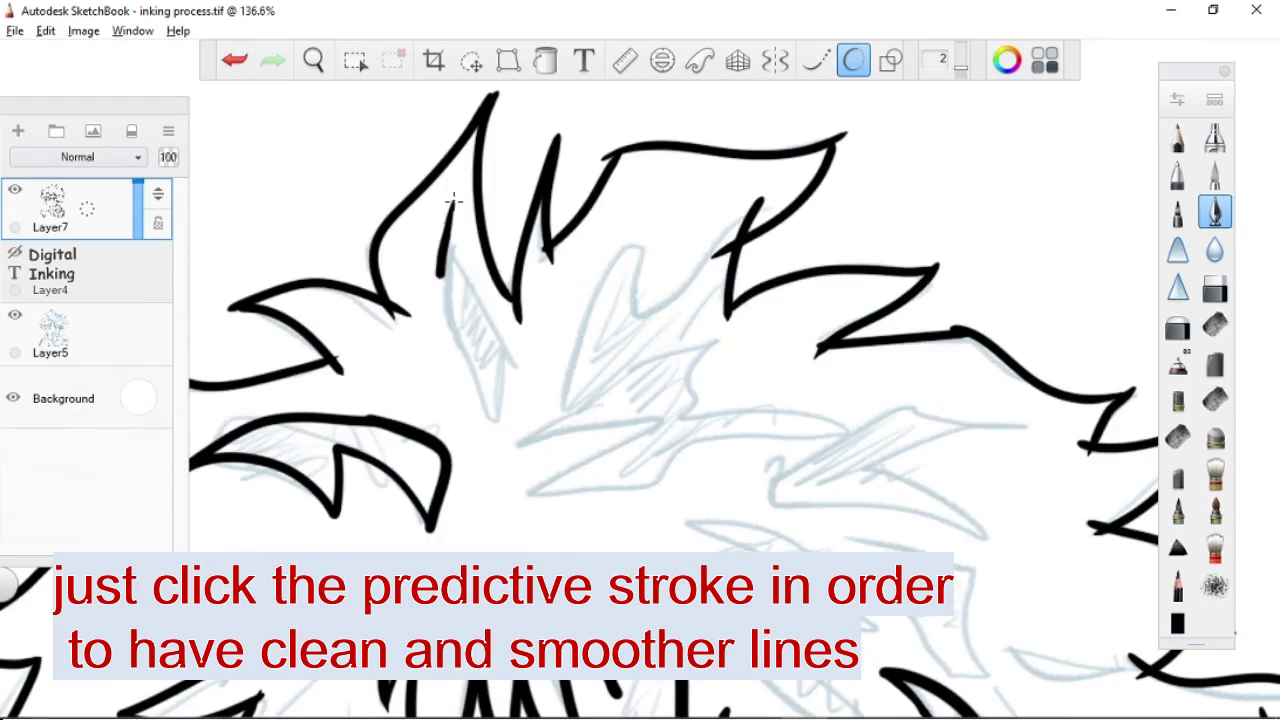
# Ink the spiky, leaf-shaped locks inside the tuft at the crown of the hair.
pyautogui.moveTo(600, 385); pyautogui.dragTo(510, 455)
pyautogui.moveTo(520, 500)
pyautogui.mouseDown()
pyautogui.moveTo(825, 415)
pyautogui.moveTo(720, 425)
pyautogui.mouseUp()
pyautogui.moveTo(735, 340); pyautogui.dragTo(630, 400)
pyautogui.moveTo(730, 195); pyautogui.dragTo(615, 360)
pyautogui.moveTo(610, 275); pyautogui.dragTo(548, 420)
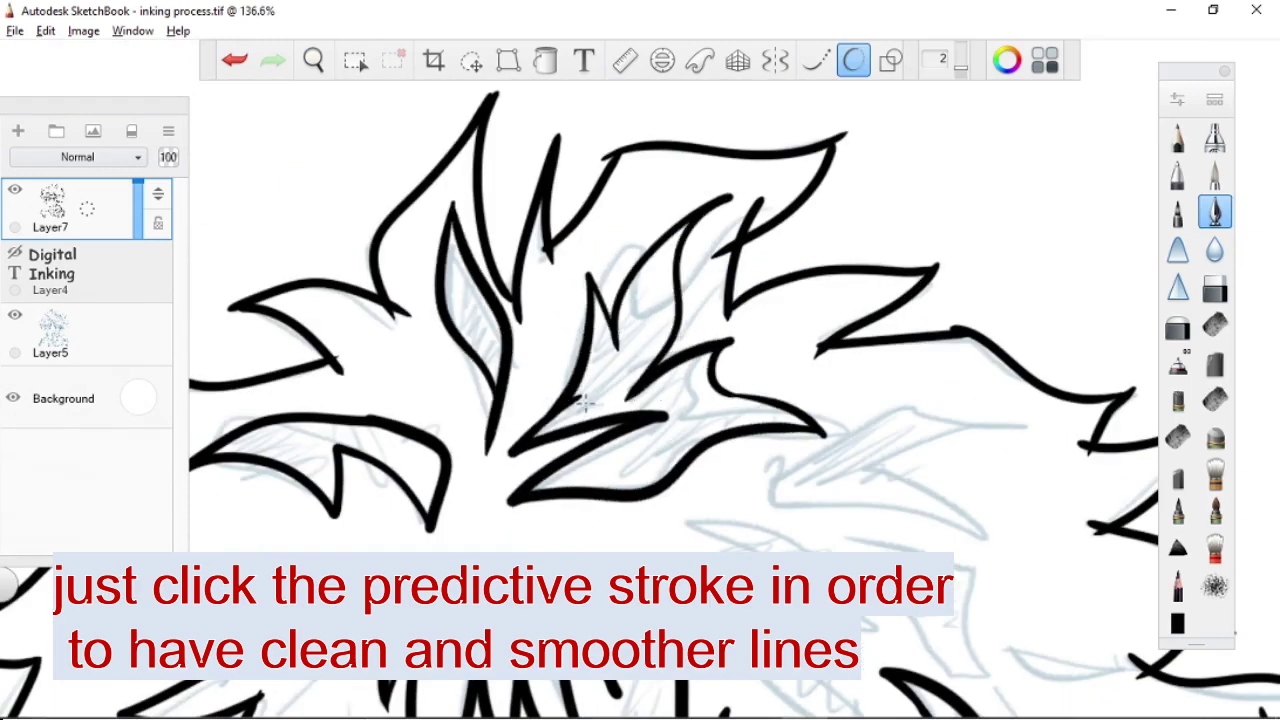
# Ink the remaining curved inner locks on the right side of the hair.
pyautogui.moveTo(895, 338); pyautogui.dragTo(687, 258)
pyautogui.moveTo(900, 215)
pyautogui.mouseDown()
pyautogui.moveTo(723, 343)
pyautogui.moveTo(777, 346)
pyautogui.mouseUp()
pyautogui.moveTo(880, 335); pyautogui.dragTo(760, 470)
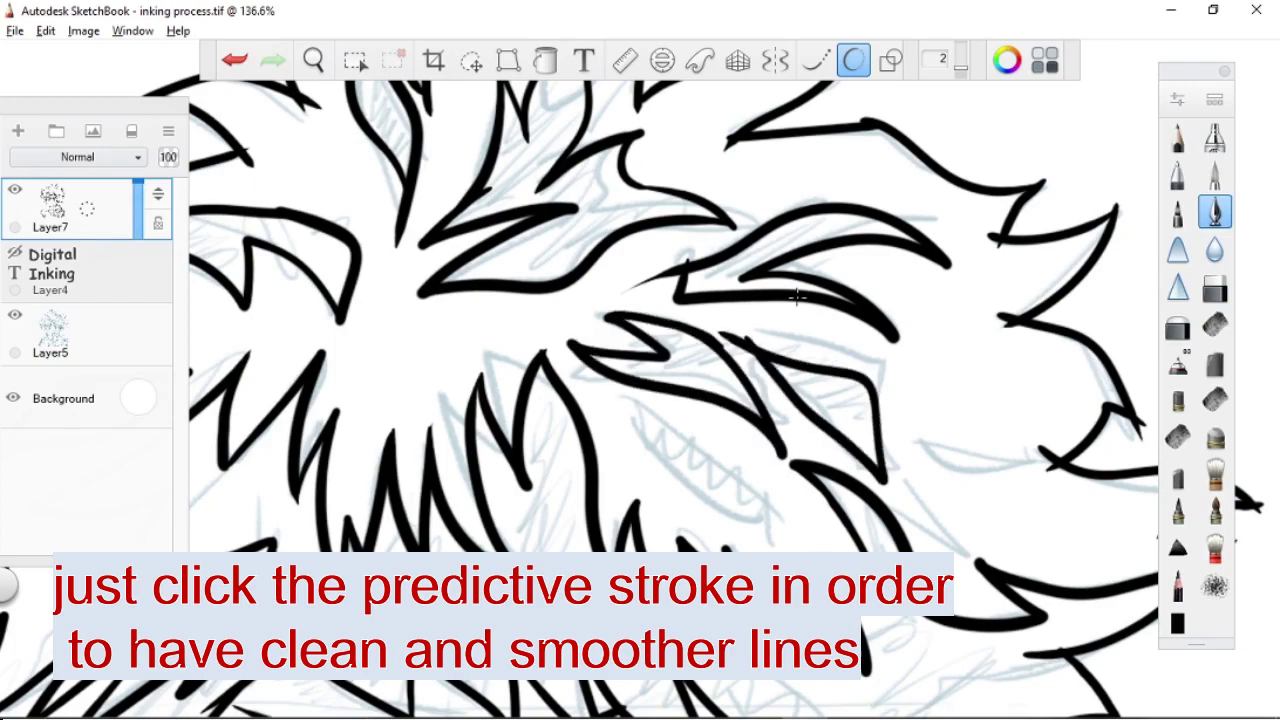
pyautogui.moveTo(980, 415); pyautogui.dragTo(820, 335)
pyautogui.moveTo(655, 340)
pyautogui.mouseDown()
pyautogui.moveTo(724, 372)
pyautogui.moveTo(700, 330)
pyautogui.mouseUp()
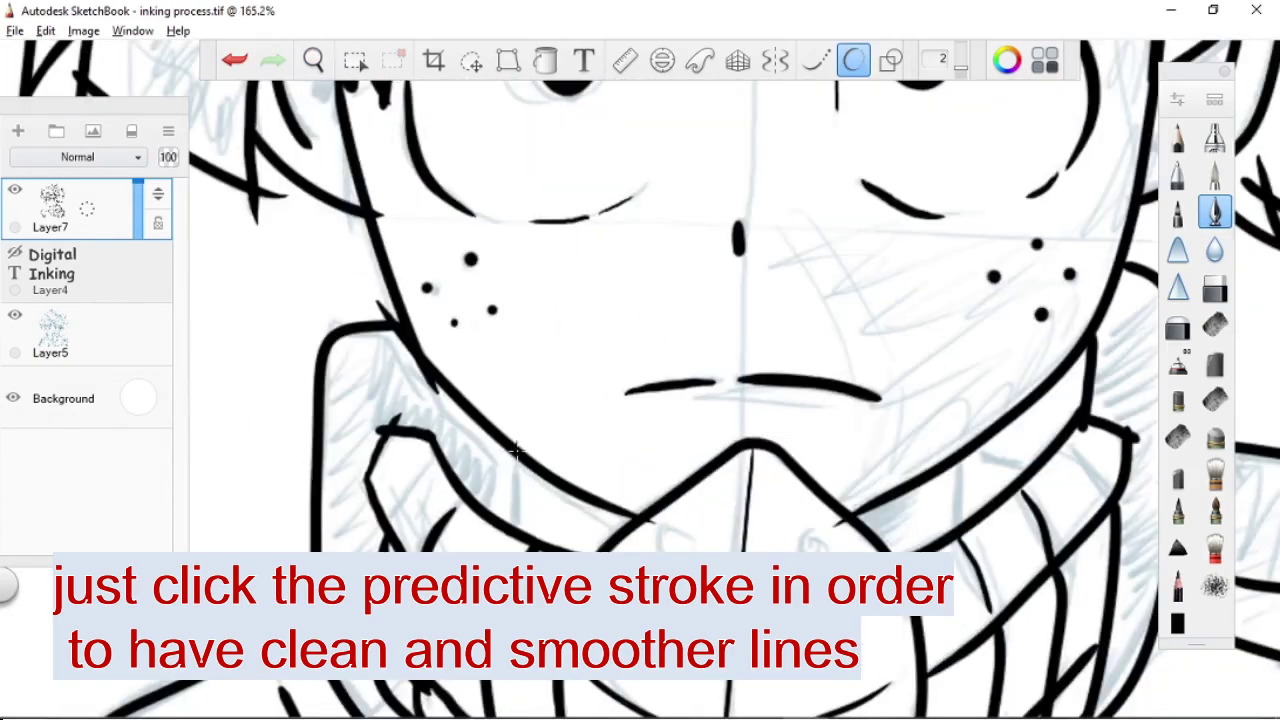
# Fill in the mask's round holes and ink short dividing lines across the collar's upper band.
pyautogui.moveTo(902, 512)
pyautogui.mouseDown()
pyautogui.moveTo(907, 442)
pyautogui.moveTo(620, 357)
pyautogui.moveTo(570, 408)
pyautogui.mouseUp()
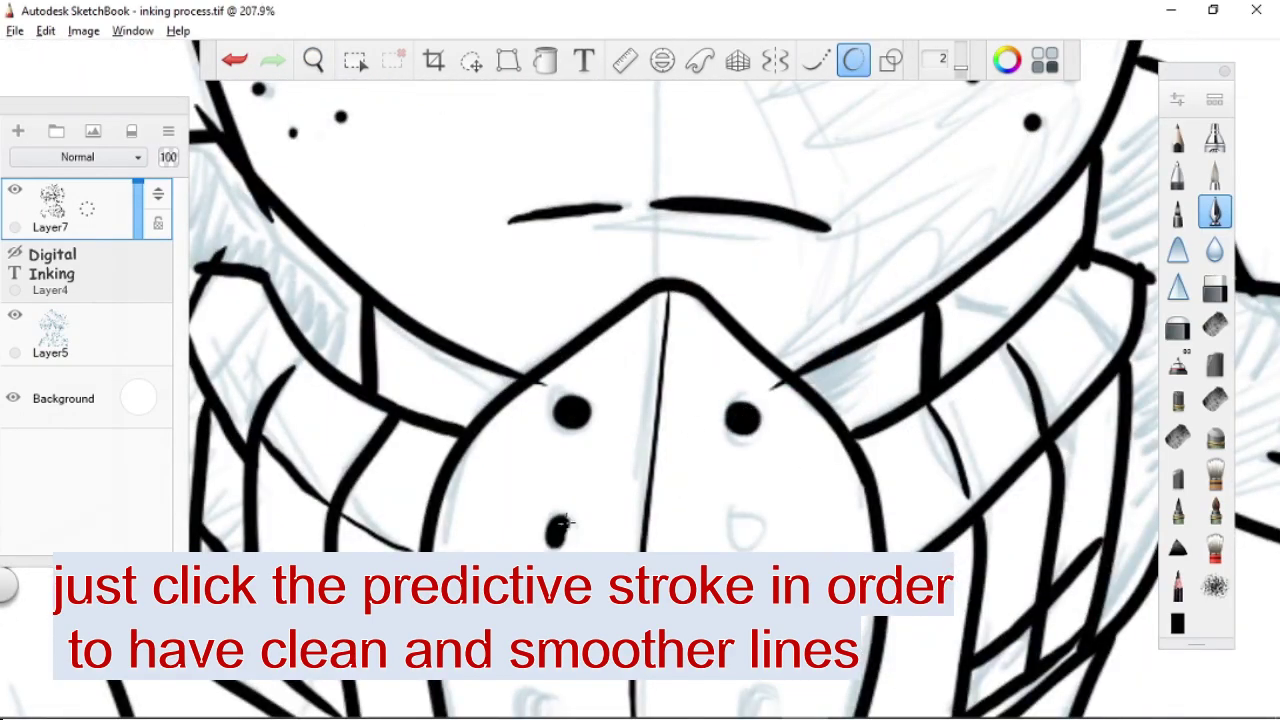
pyautogui.moveTo(470, 340); pyautogui.dragTo(860, 355)
pyautogui.moveTo(700, 440); pyautogui.dragTo(840, 470)
# Hide the blue sketch on Layer5 so only the ink lines show.
pyautogui.click(128, 335)
pyautogui.click(14, 315)
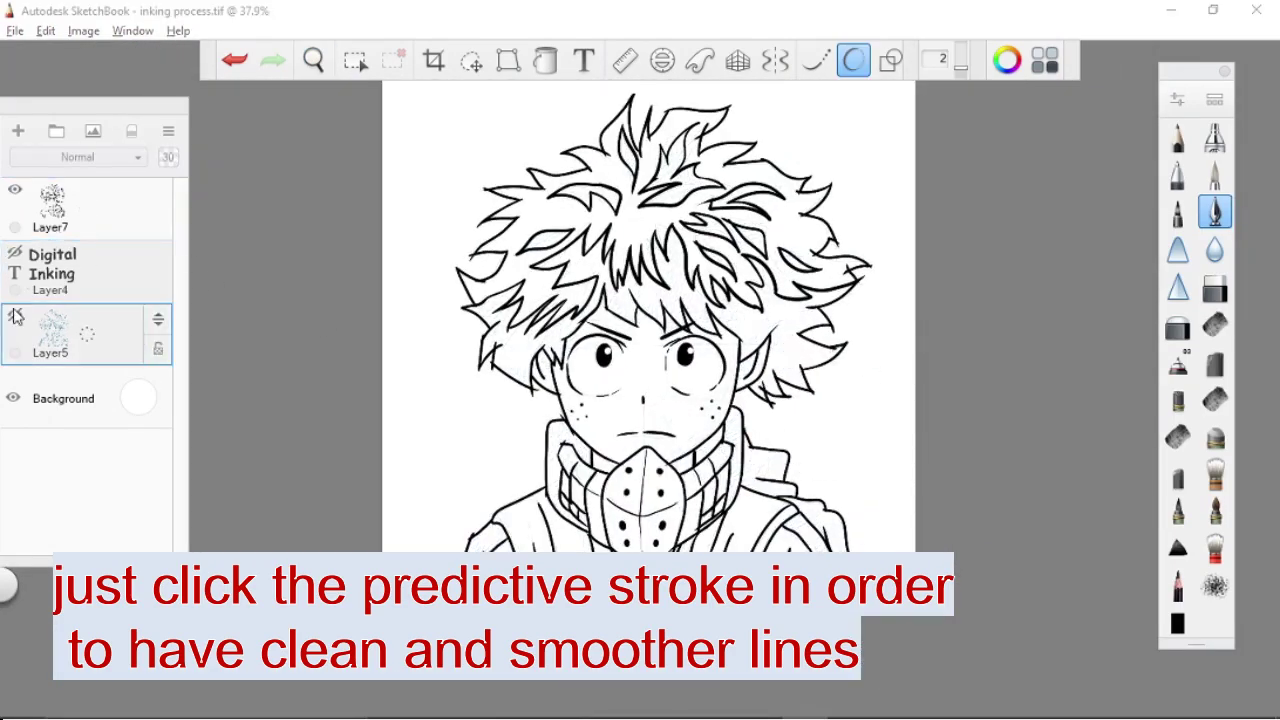
pyautogui.press('space')
pyautogui.moveTo(659, 340); pyautogui.dragTo(771, 329)
# Mark the overshooting left hair tip with a circle, an arrow and the note "Erase" on a temporary layer, and delete that layer.
pyautogui.click(97, 200)
pyautogui.click(18, 131)
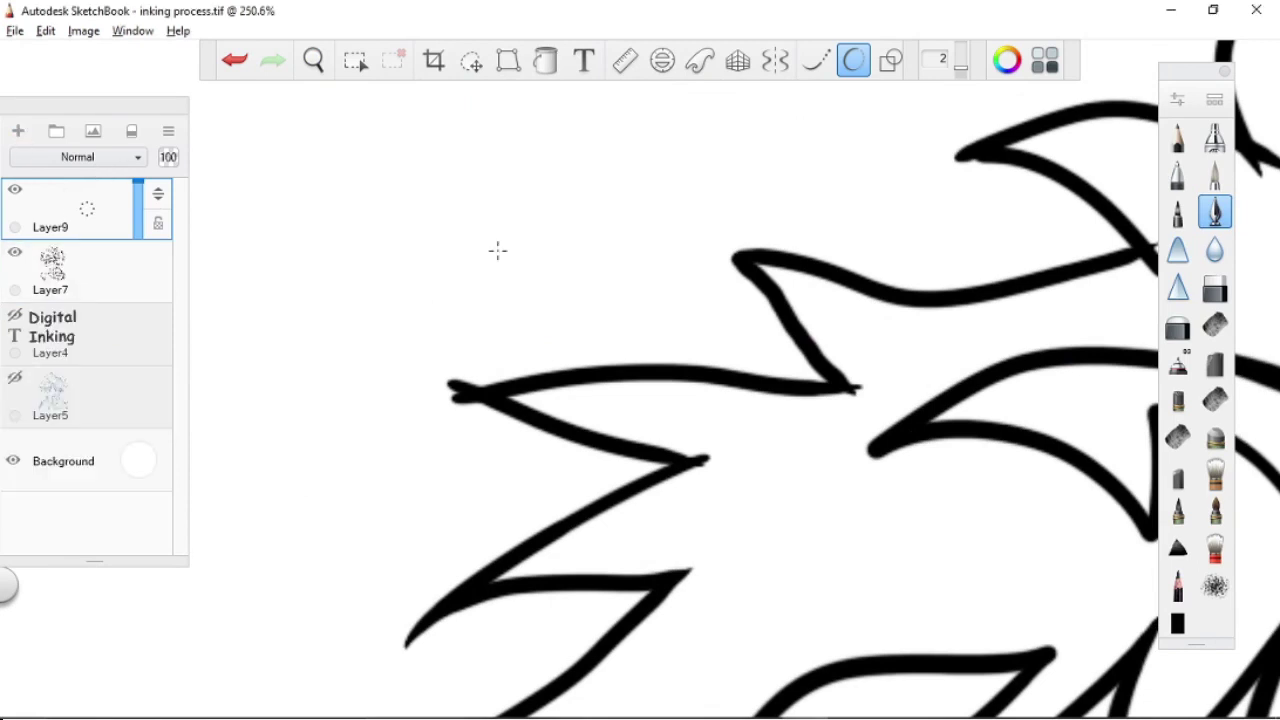
pyautogui.moveTo(440, 286); pyautogui.dragTo(470, 276)
pyautogui.moveTo(356, 176); pyautogui.dragTo(372, 232)
pyautogui.moveTo(384, 222); pyautogui.dragTo(418, 188)
pyautogui.moveTo(420, 205); pyautogui.dragTo(447, 167)
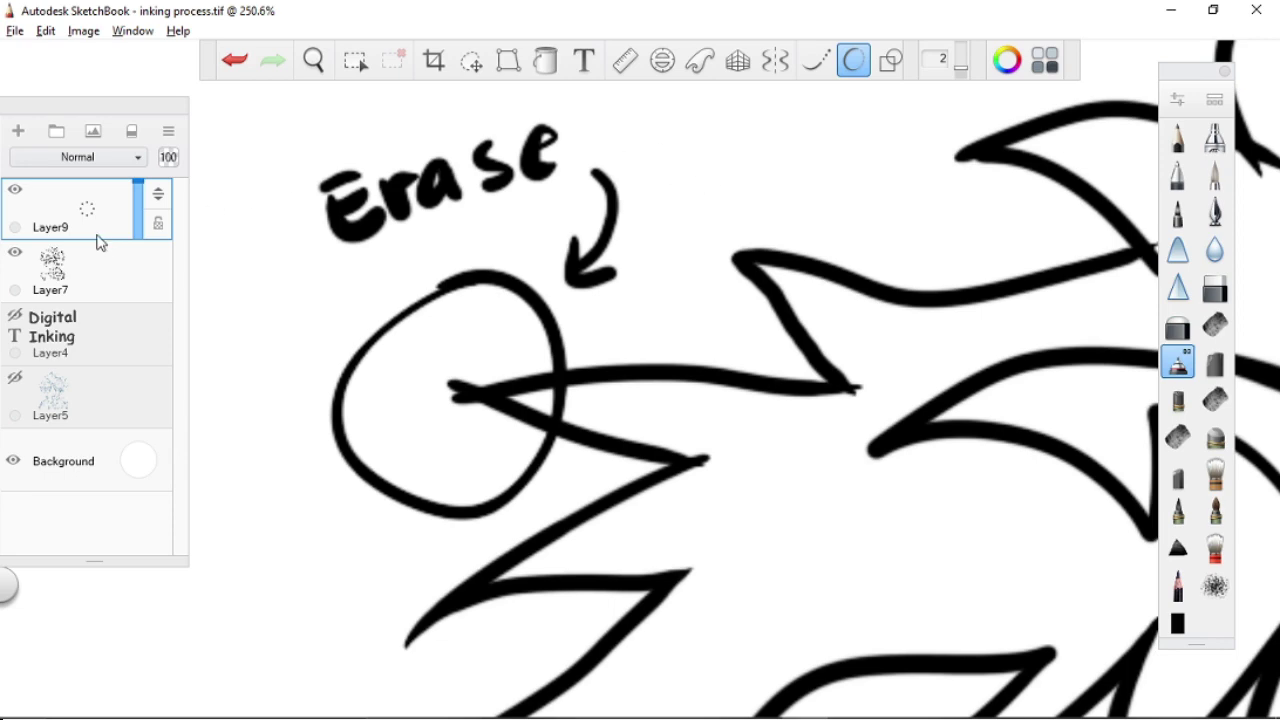
pyautogui.moveTo(95, 210); pyautogui.dragTo(566, 237)
# Erase the overshooting line ends at the leftmost hair spikes on Layer7 with the Hard Eraser.
pyautogui.press('e')
pyautogui.press('space')
pyautogui.moveTo(640, 306)
pyautogui.mouseDown()
pyautogui.moveTo(706, 271)
pyautogui.moveTo(586, 255)
pyautogui.mouseUp()
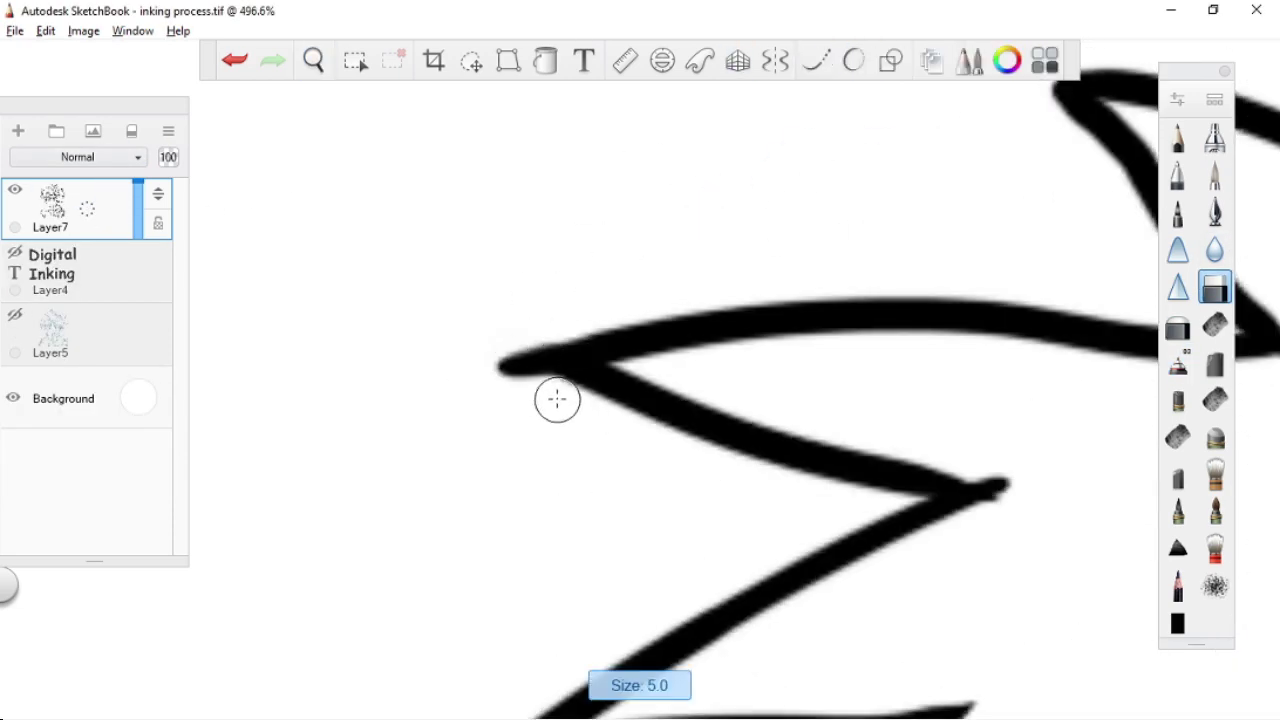
pyautogui.moveTo(788, 717); pyautogui.dragTo(600, 430)
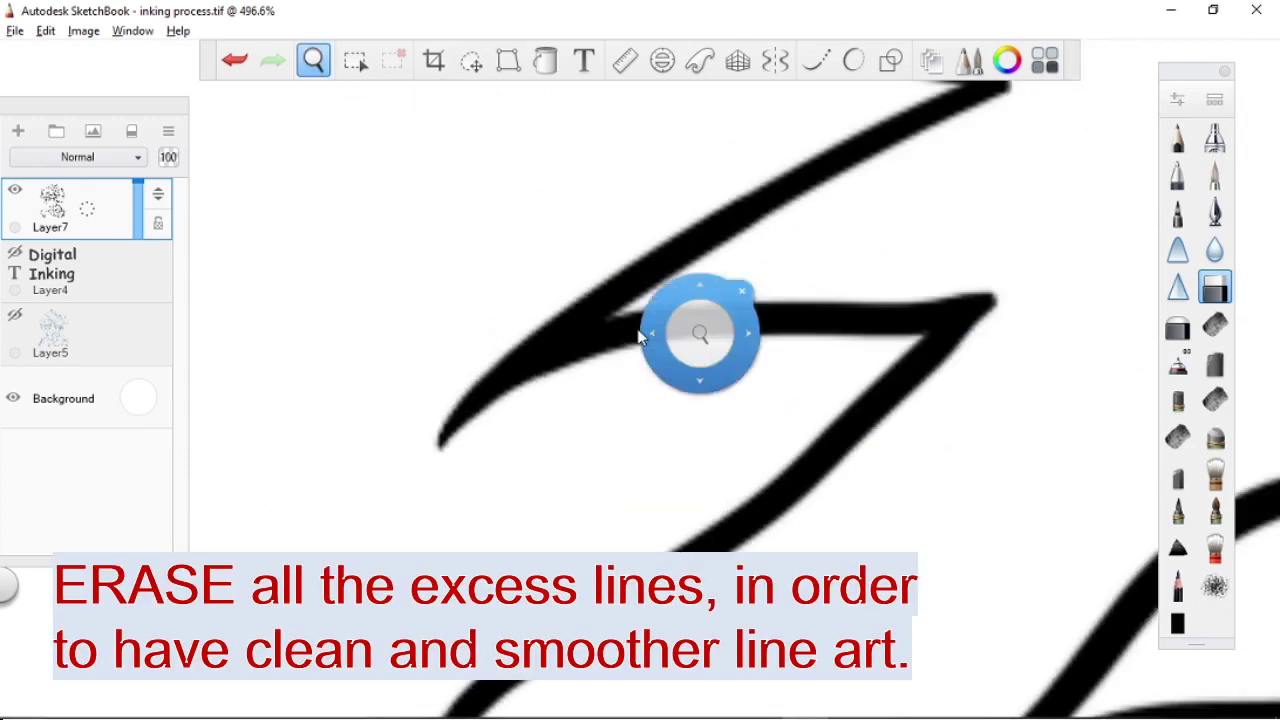
# Adjust the Hard Eraser's Amount Erased and remove the thin excess tail from the left hair tip.
pyautogui.moveTo(700, 334); pyautogui.dragTo(458, 262)
pyautogui.moveTo(375, 385); pyautogui.dragTo(360, 470)
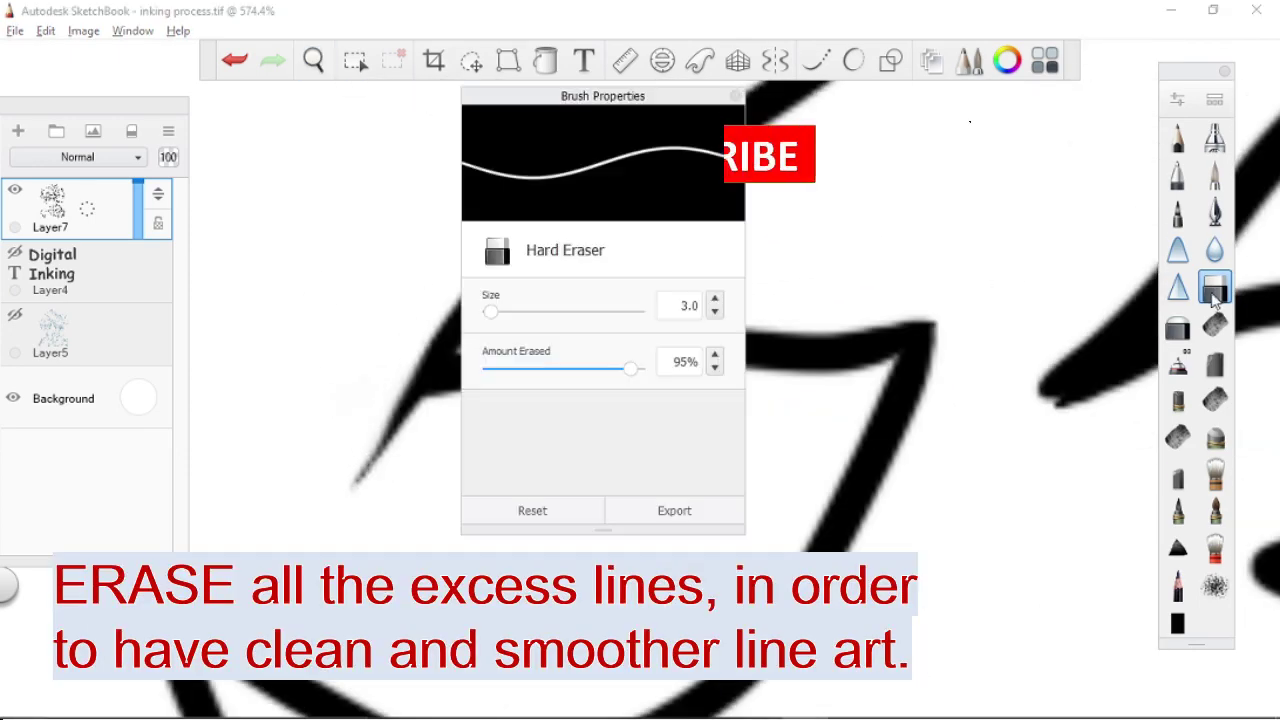
pyautogui.moveTo(623, 363); pyautogui.dragTo(634, 363)
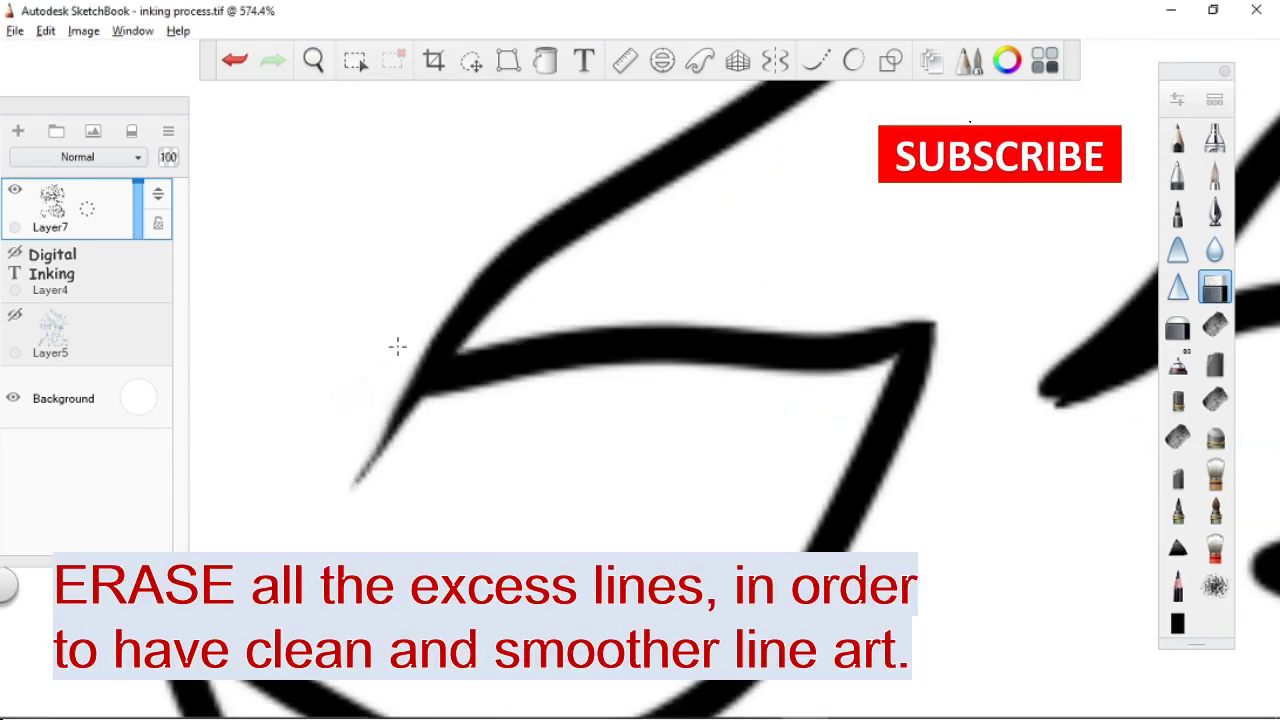
pyautogui.moveTo(385, 445); pyautogui.dragTo(397, 346)
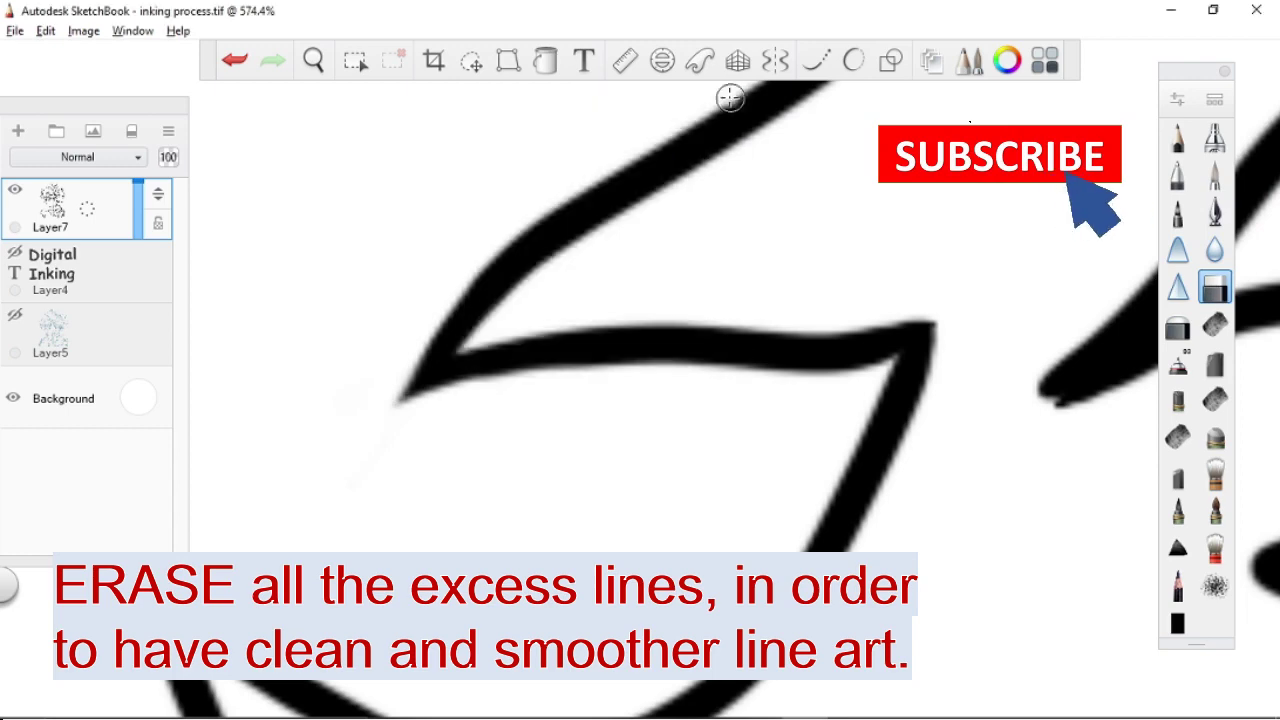
# Erase the excess line ends along the lower left hair and around the left ear.
pyautogui.scroll(3, 746, 406)
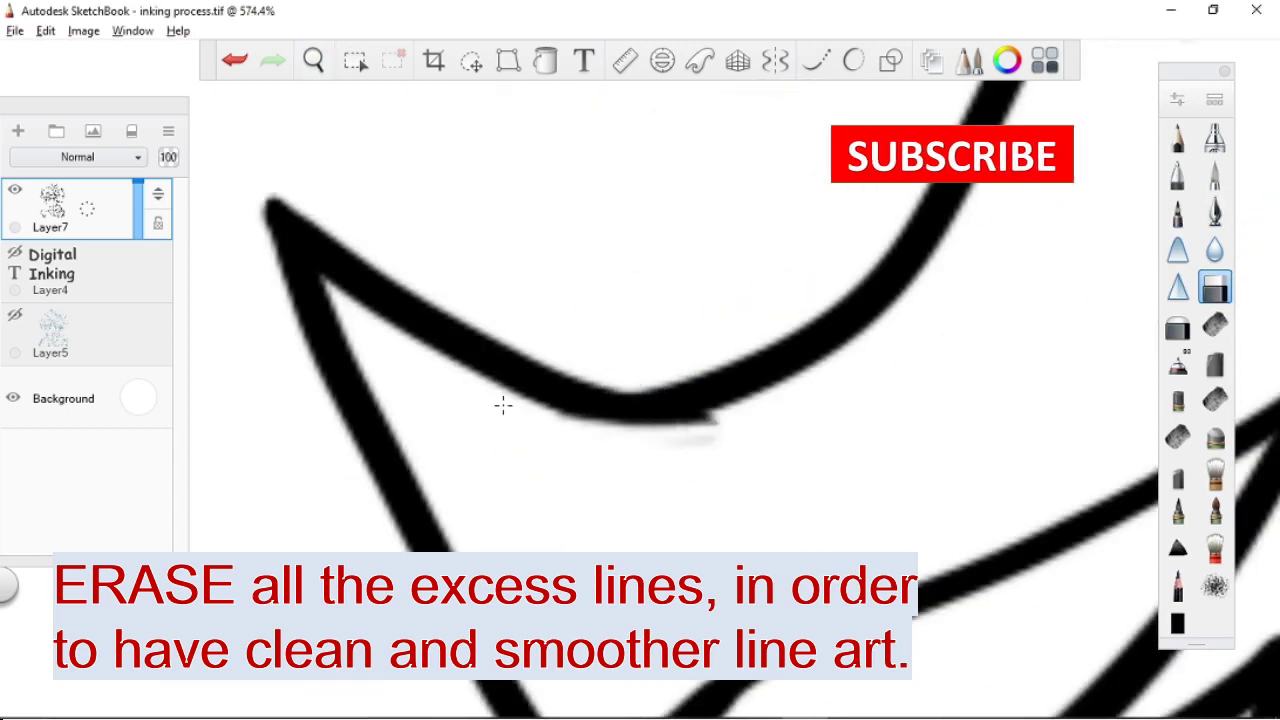
pyautogui.moveTo(724, 514)
pyautogui.mouseDown()
pyautogui.moveTo(606, 477)
pyautogui.moveTo(591, 351)
pyautogui.moveTo(857, 334)
pyautogui.mouseUp()
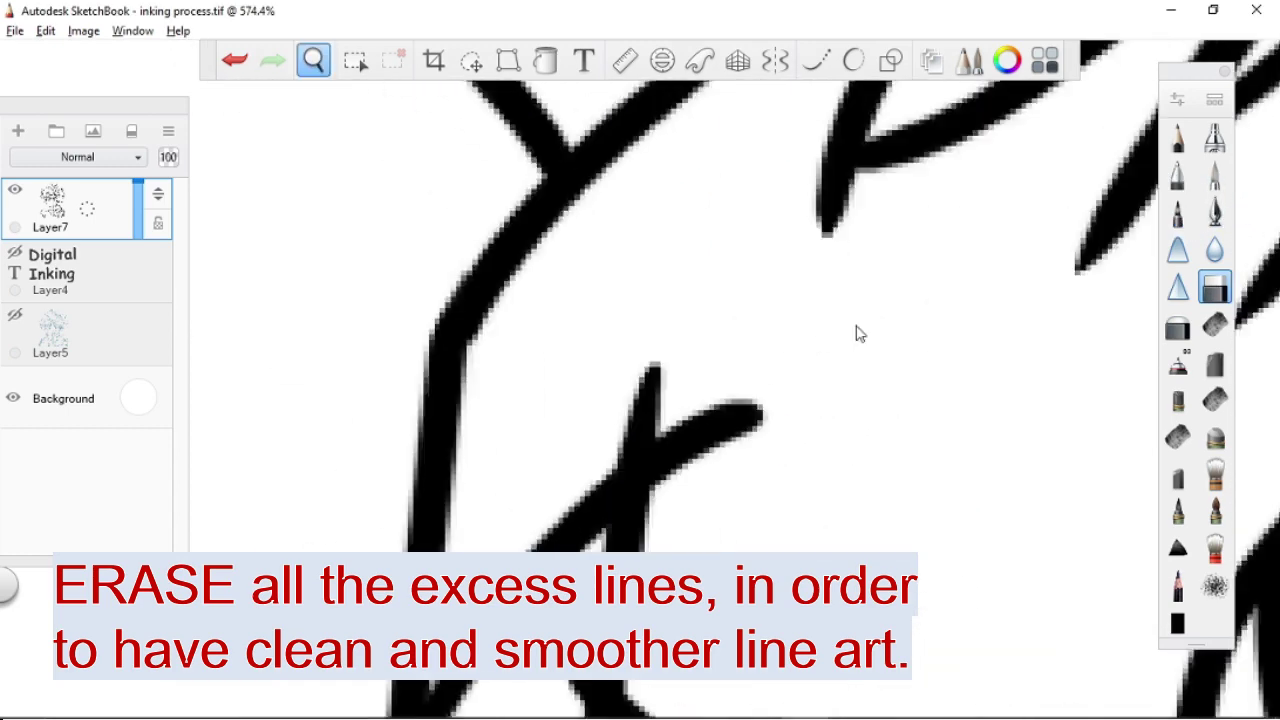
pyautogui.moveTo(685, 452)
pyautogui.mouseDown()
pyautogui.moveTo(609, 403)
pyautogui.moveTo(593, 305)
pyautogui.moveTo(771, 271)
pyautogui.moveTo(754, 446)
pyautogui.moveTo(954, 489)
pyautogui.moveTo(737, 413)
pyautogui.moveTo(690, 494)
pyautogui.mouseUp()
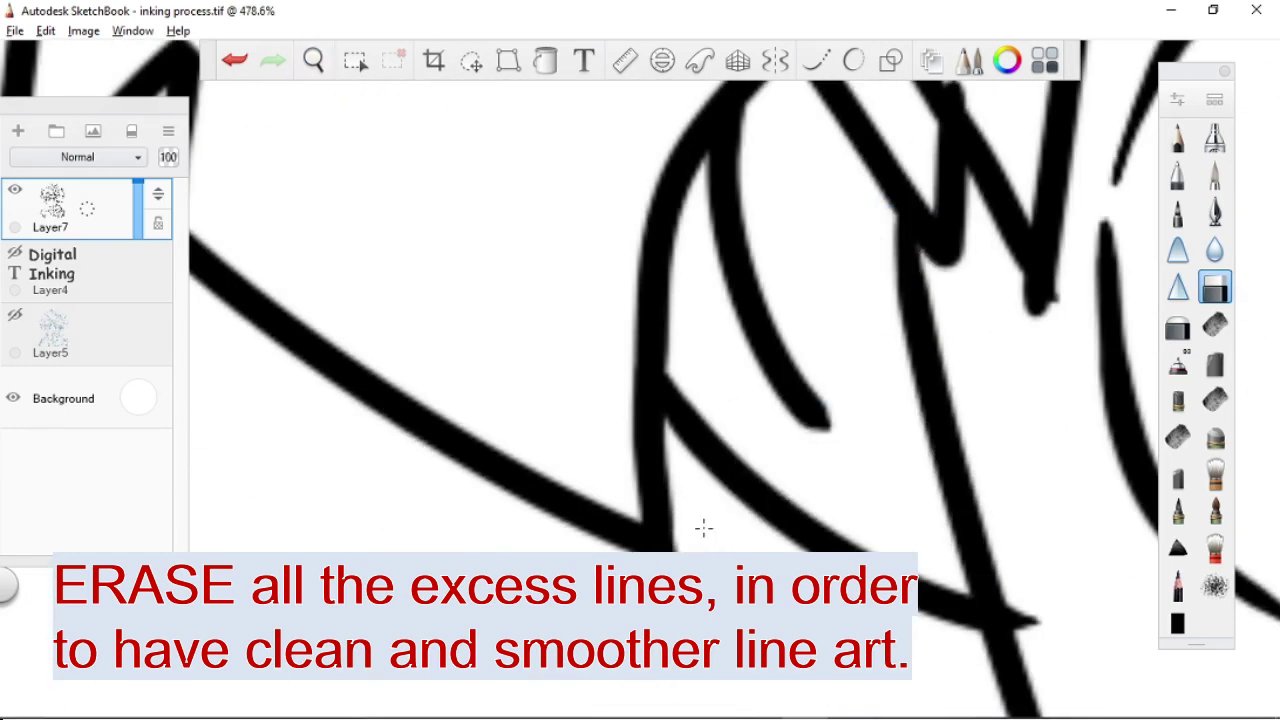
pyautogui.moveTo(580, 550); pyautogui.dragTo(440, 322)
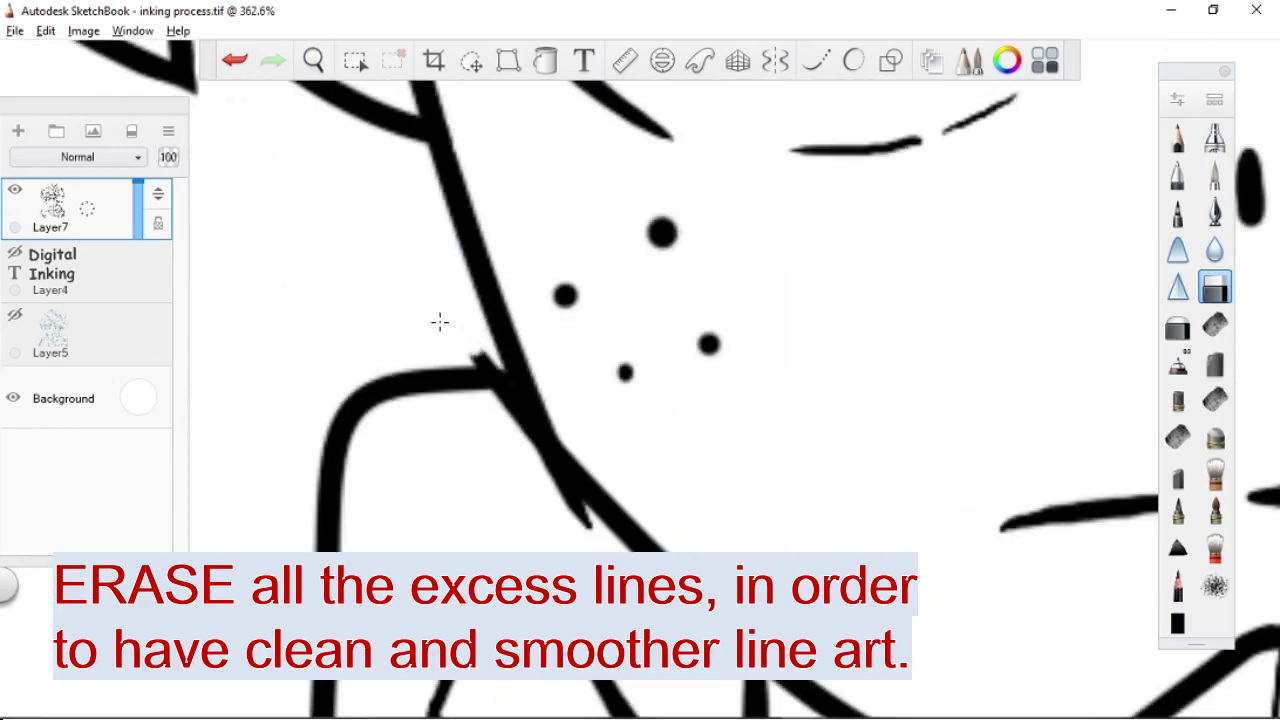
# Clean up the overlapping lines at the collar's left edge and along the mask's pointed bottom edge.
pyautogui.moveTo(547, 497)
pyautogui.mouseDown()
pyautogui.moveTo(560, 337)
pyautogui.moveTo(494, 371)
pyautogui.moveTo(620, 374)
pyautogui.moveTo(545, 479)
pyautogui.moveTo(634, 457)
pyautogui.moveTo(500, 440)
pyautogui.moveTo(499, 333)
pyautogui.moveTo(623, 280)
pyautogui.moveTo(574, 414)
pyautogui.moveTo(523, 429)
pyautogui.moveTo(775, 507)
pyautogui.moveTo(573, 366)
pyautogui.moveTo(594, 368)
pyautogui.mouseUp()
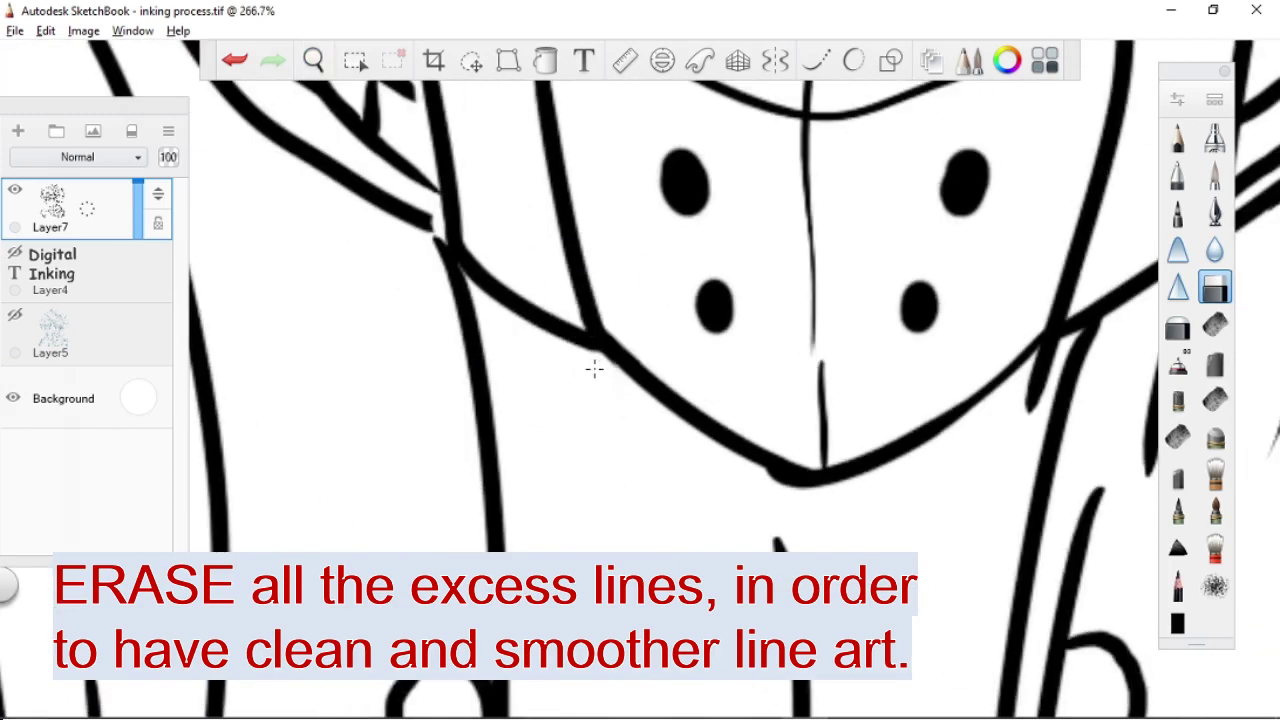
pyautogui.moveTo(903, 390); pyautogui.dragTo(505, 473)
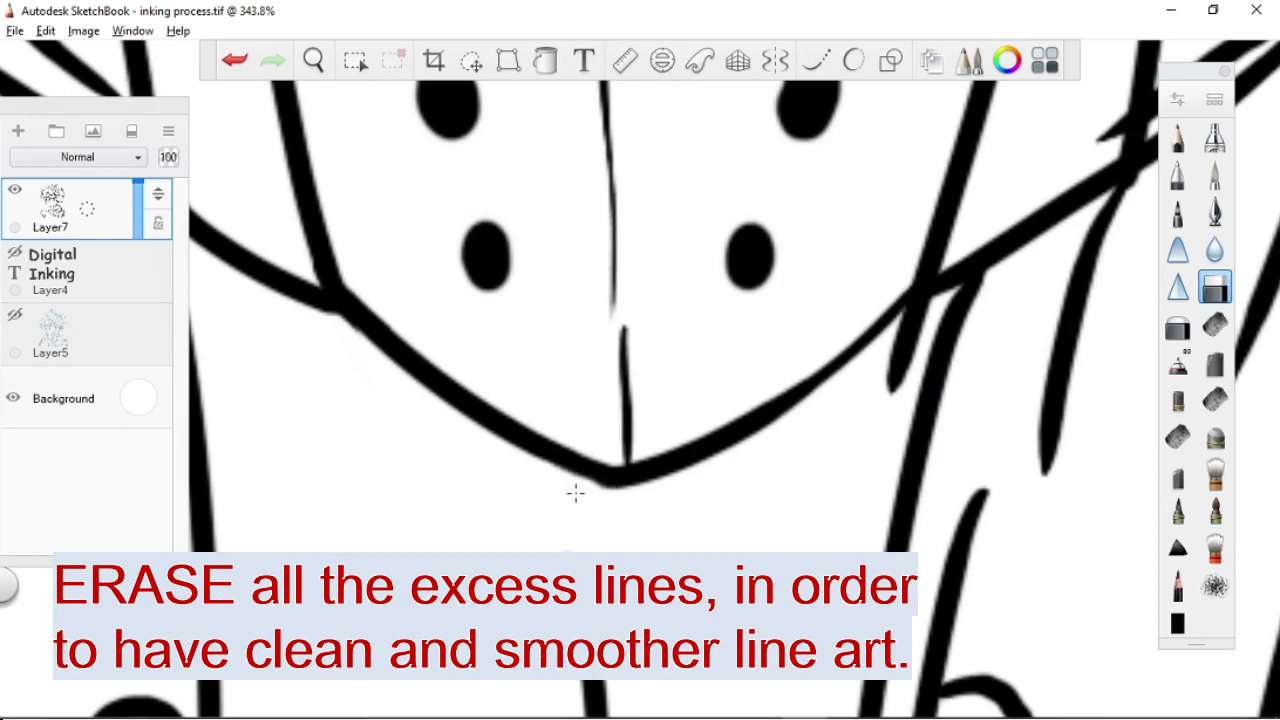
pyautogui.scroll(-3, 915, 325)
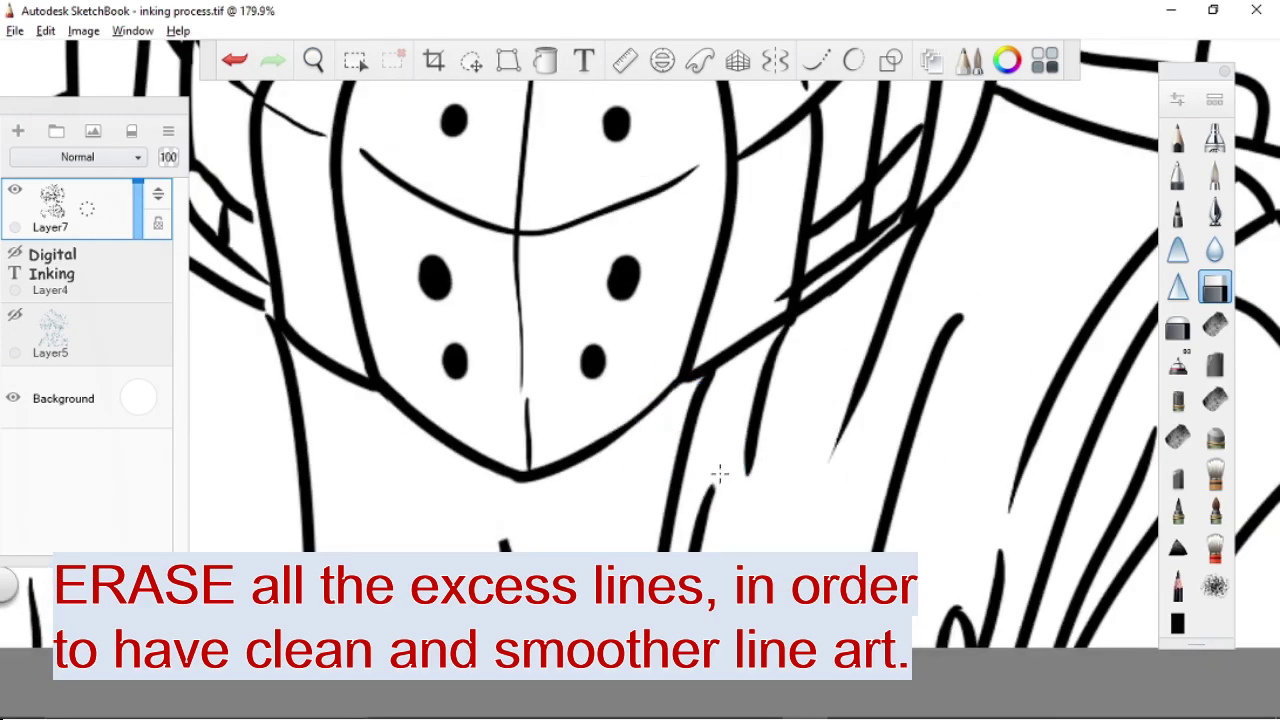
pyautogui.moveTo(822, 484); pyautogui.dragTo(716, 262)
# Erase the overshooting line ends on the hair spikes beside the right ear and along the lower right hair.
pyautogui.moveTo(573, 367)
pyautogui.mouseDown()
pyautogui.moveTo(529, 403)
pyautogui.moveTo(591, 351)
pyautogui.moveTo(760, 423)
pyautogui.moveTo(960, 295)
pyautogui.moveTo(638, 312)
pyautogui.moveTo(811, 283)
pyautogui.moveTo(1013, 414)
pyautogui.mouseUp()
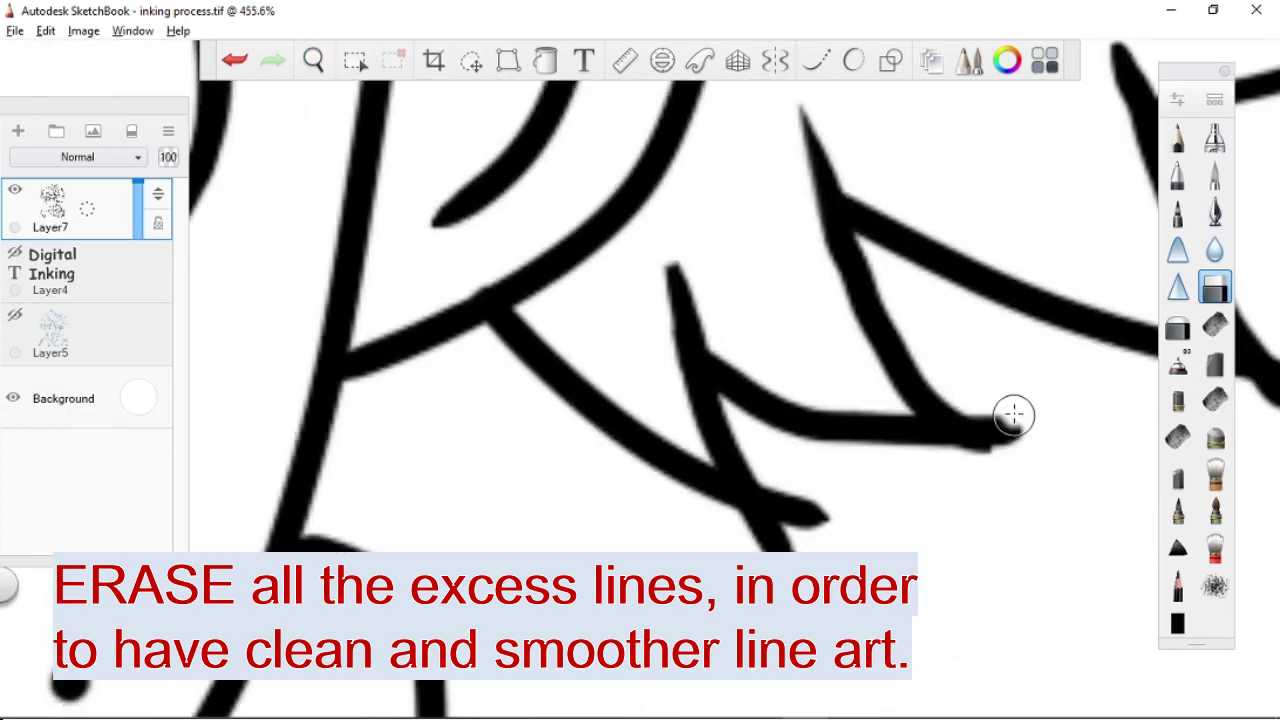
pyautogui.moveTo(655, 512); pyautogui.dragTo(734, 462)
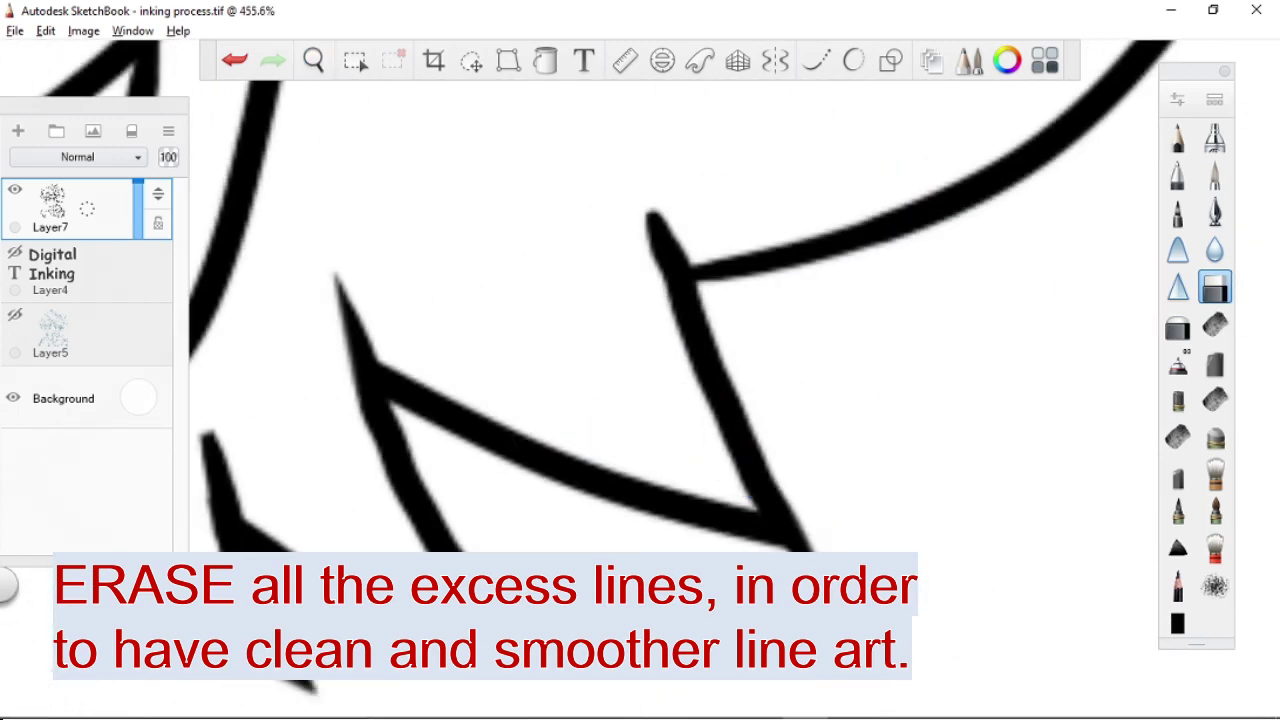
pyautogui.moveTo(462, 208)
pyautogui.mouseDown()
pyautogui.moveTo(903, 451)
pyautogui.moveTo(529, 337)
pyautogui.mouseUp()
pyautogui.moveTo(1012, 400)
pyautogui.mouseDown()
pyautogui.moveTo(964, 407)
pyautogui.moveTo(640, 331)
pyautogui.moveTo(762, 278)
pyautogui.mouseUp()
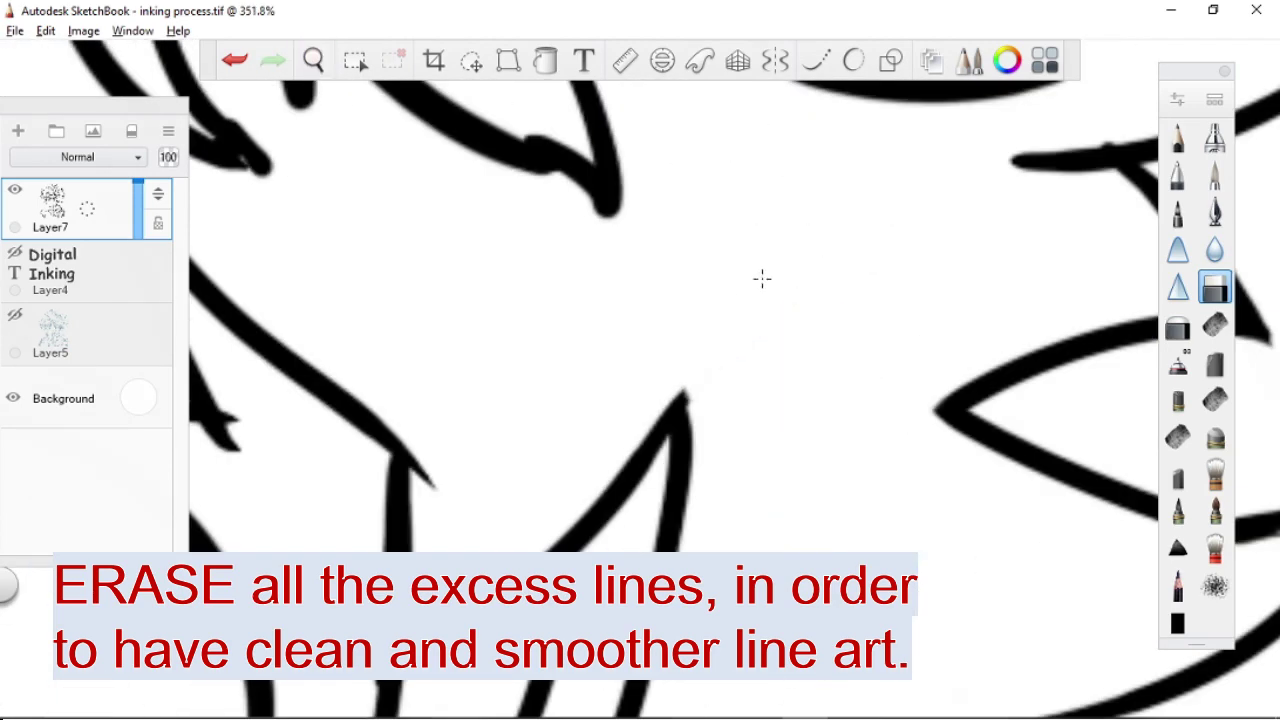
# Trim the crossing and overshooting lines at the outer hair spikes along the right side of the head.
pyautogui.moveTo(445, 366); pyautogui.dragTo(814, 329)
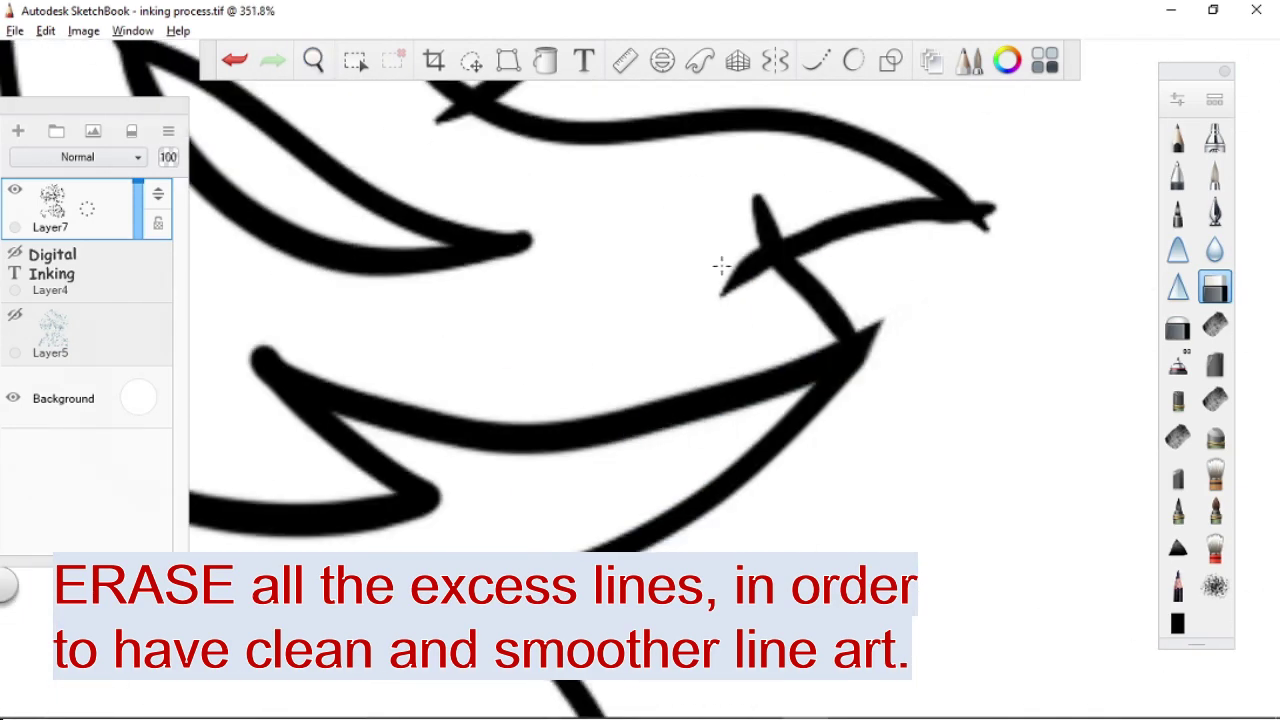
pyautogui.moveTo(1000, 228)
pyautogui.mouseDown()
pyautogui.moveTo(829, 320)
pyautogui.moveTo(669, 274)
pyautogui.mouseUp()
pyautogui.moveTo(921, 291)
pyautogui.mouseDown()
pyautogui.moveTo(963, 214)
pyautogui.moveTo(594, 349)
pyautogui.moveTo(518, 425)
pyautogui.mouseUp()
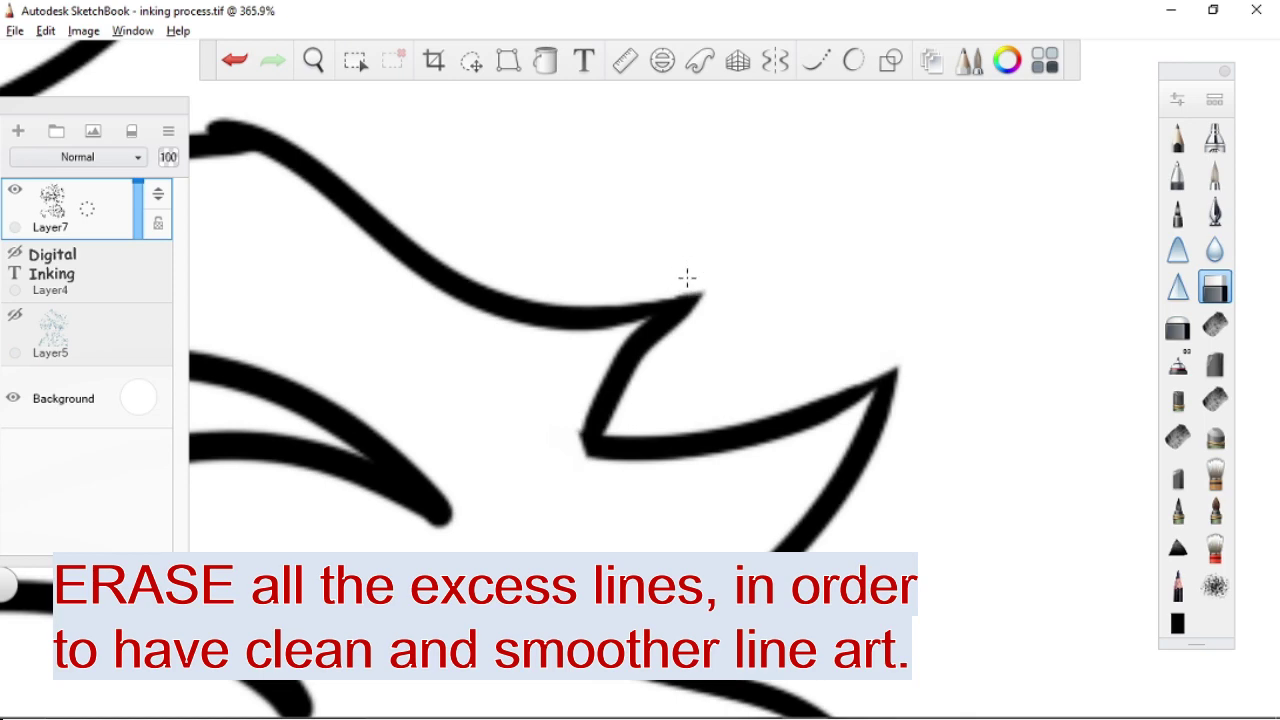
pyautogui.moveTo(687, 278)
pyautogui.mouseDown()
pyautogui.moveTo(603, 166)
pyautogui.moveTo(443, 277)
pyautogui.moveTo(980, 297)
pyautogui.moveTo(578, 231)
pyautogui.moveTo(530, 372)
pyautogui.moveTo(605, 295)
pyautogui.mouseUp()
pyautogui.moveTo(572, 226)
pyautogui.mouseDown()
pyautogui.moveTo(680, 264)
pyautogui.moveTo(824, 224)
pyautogui.mouseUp()
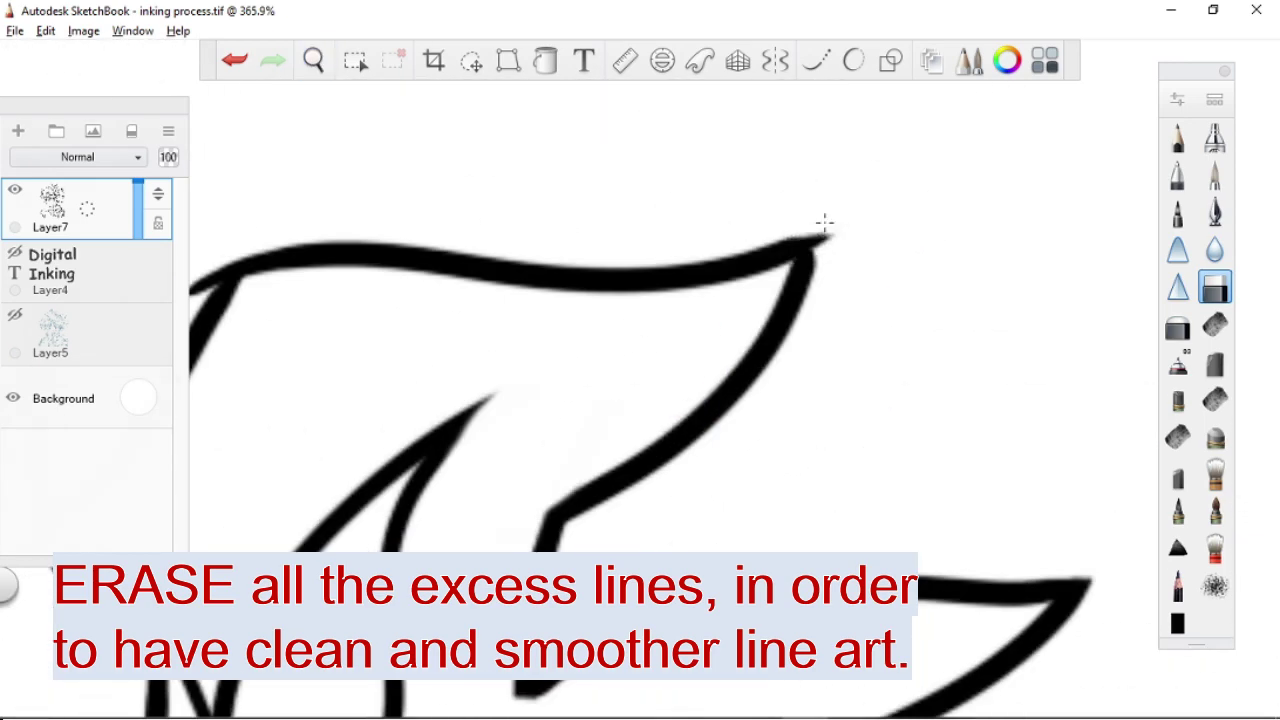
# Erase the excess line ends on the upper hair spikes and the inner locks at the crown.
pyautogui.moveTo(674, 238); pyautogui.dragTo(503, 280)
pyautogui.moveTo(422, 472)
pyautogui.mouseDown()
pyautogui.moveTo(503, 381)
pyautogui.moveTo(547, 419)
pyautogui.moveTo(549, 237)
pyautogui.moveTo(471, 329)
pyautogui.moveTo(667, 230)
pyautogui.moveTo(534, 317)
pyautogui.moveTo(654, 403)
pyautogui.moveTo(711, 286)
pyautogui.moveTo(522, 271)
pyautogui.mouseUp()
pyautogui.moveTo(550, 355); pyautogui.dragTo(535, 440)
pyautogui.moveTo(518, 454)
pyautogui.mouseDown()
pyautogui.moveTo(677, 209)
pyautogui.moveTo(806, 283)
pyautogui.moveTo(750, 410)
pyautogui.mouseUp()
pyautogui.moveTo(898, 242); pyautogui.dragTo(616, 372)
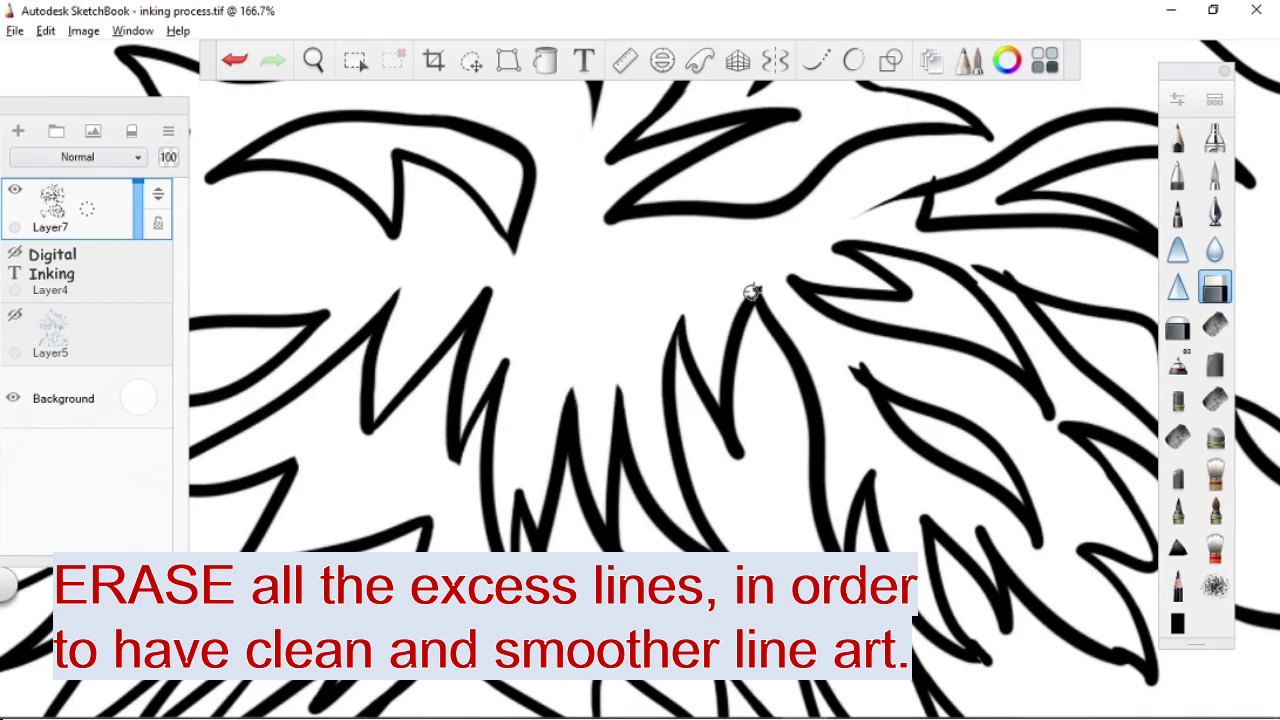
# Trim the stray tips of the inner hair locks on the right side of the head.
pyautogui.moveTo(752, 291); pyautogui.dragTo(838, 282)
pyautogui.moveTo(747, 395); pyautogui.dragTo(606, 392)
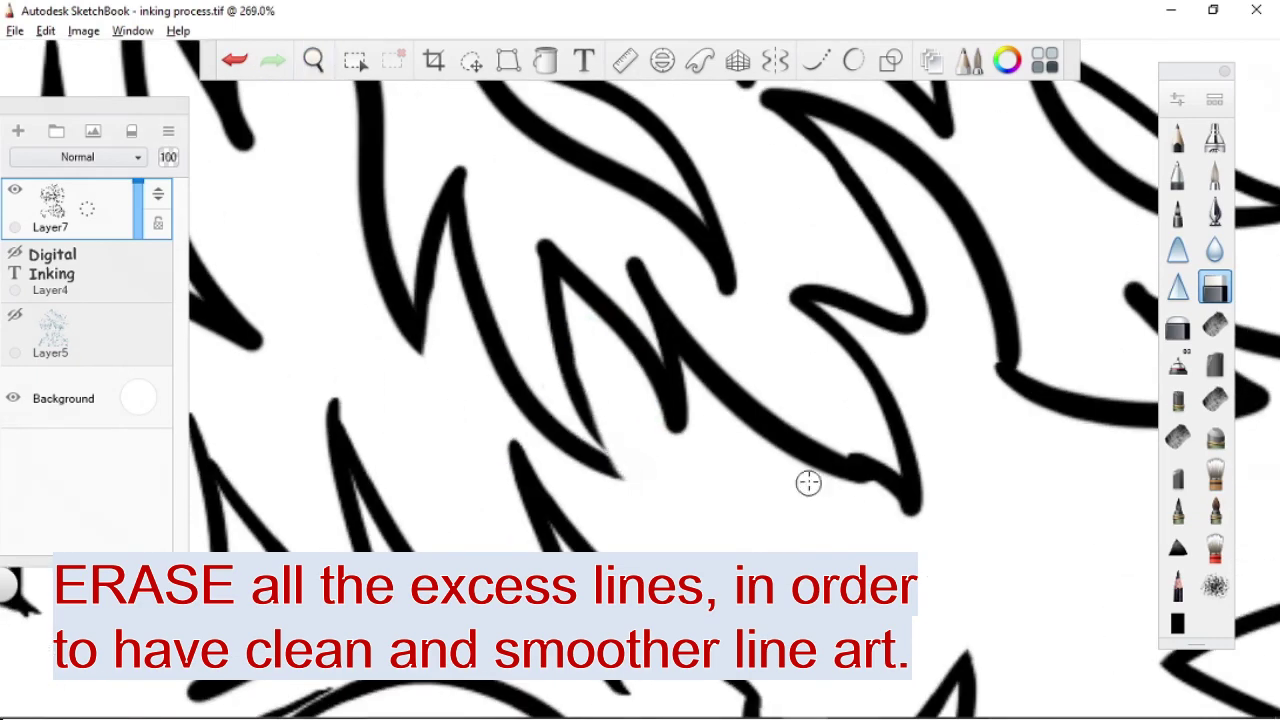
pyautogui.moveTo(808, 483); pyautogui.dragTo(514, 437)
pyautogui.scroll(-2, 507, 437)
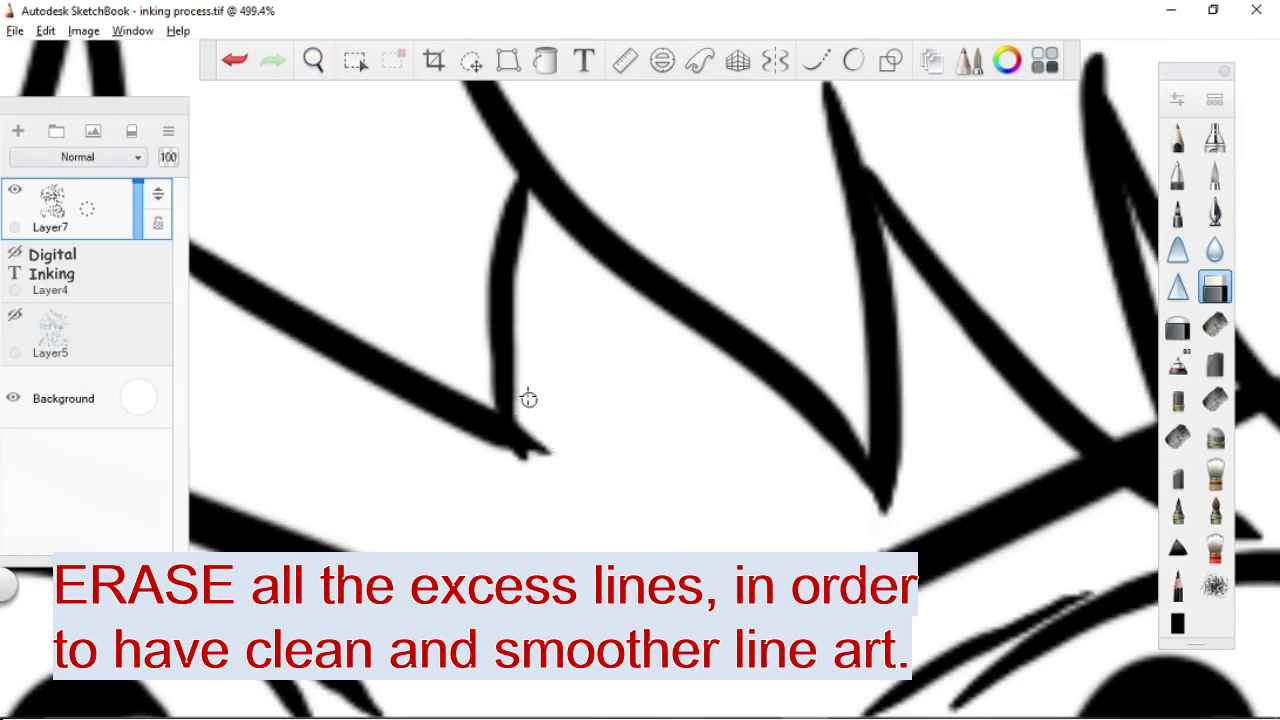
# Sharpen the fringe tips around the eyes and the central inner locks by erasing their stray line ends.
pyautogui.scroll(-2, 549, 397)
pyautogui.moveTo(548, 236); pyautogui.dragTo(531, 545)
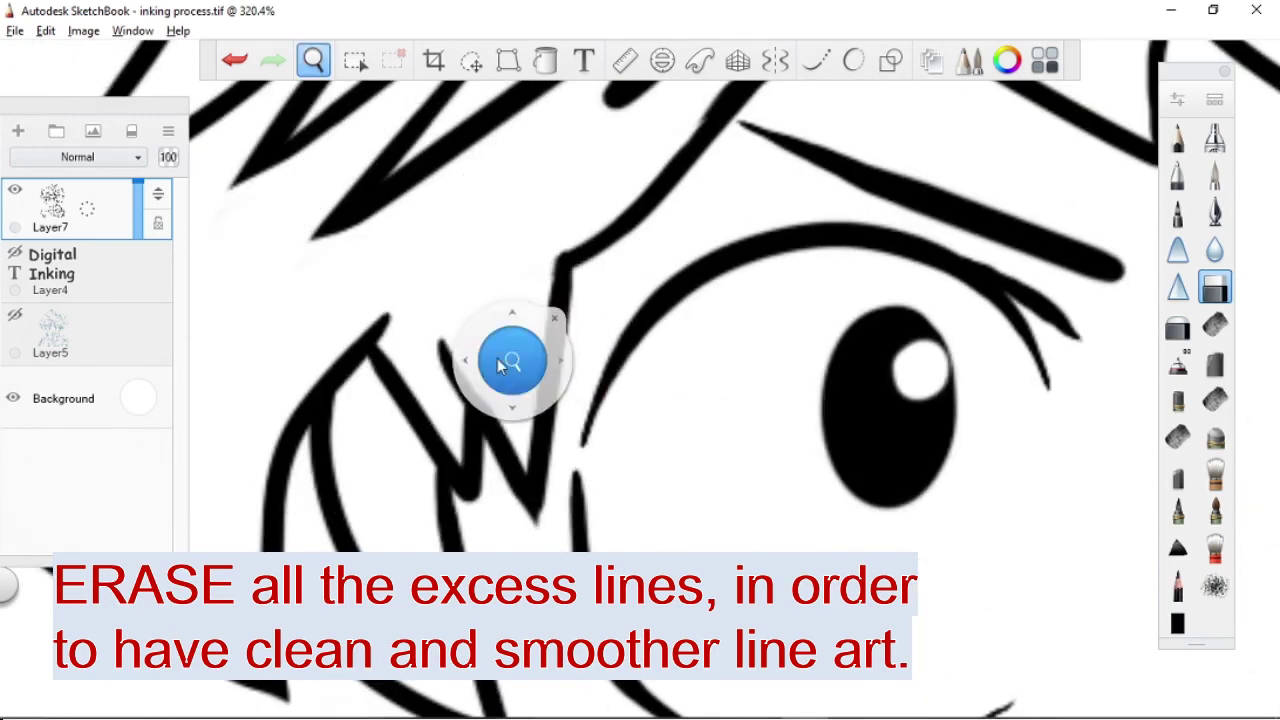
pyautogui.moveTo(509, 357); pyautogui.dragTo(597, 434)
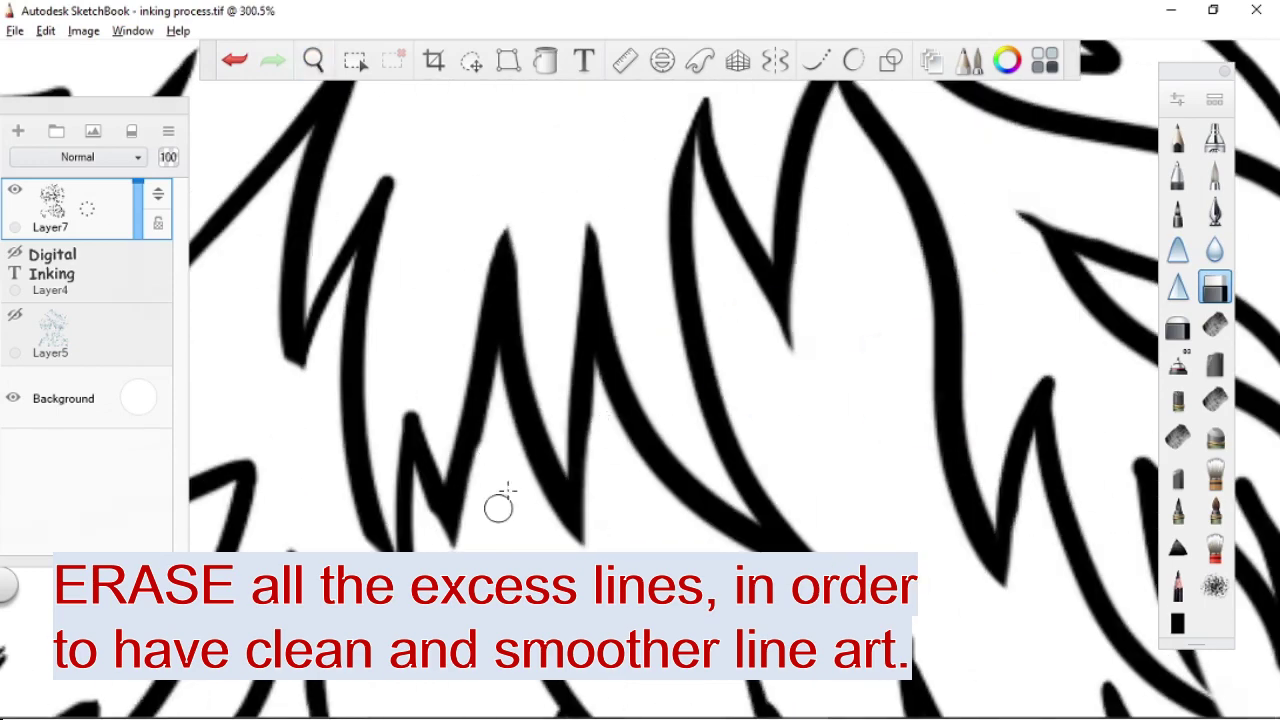
pyautogui.moveTo(499, 508); pyautogui.dragTo(977, 337)
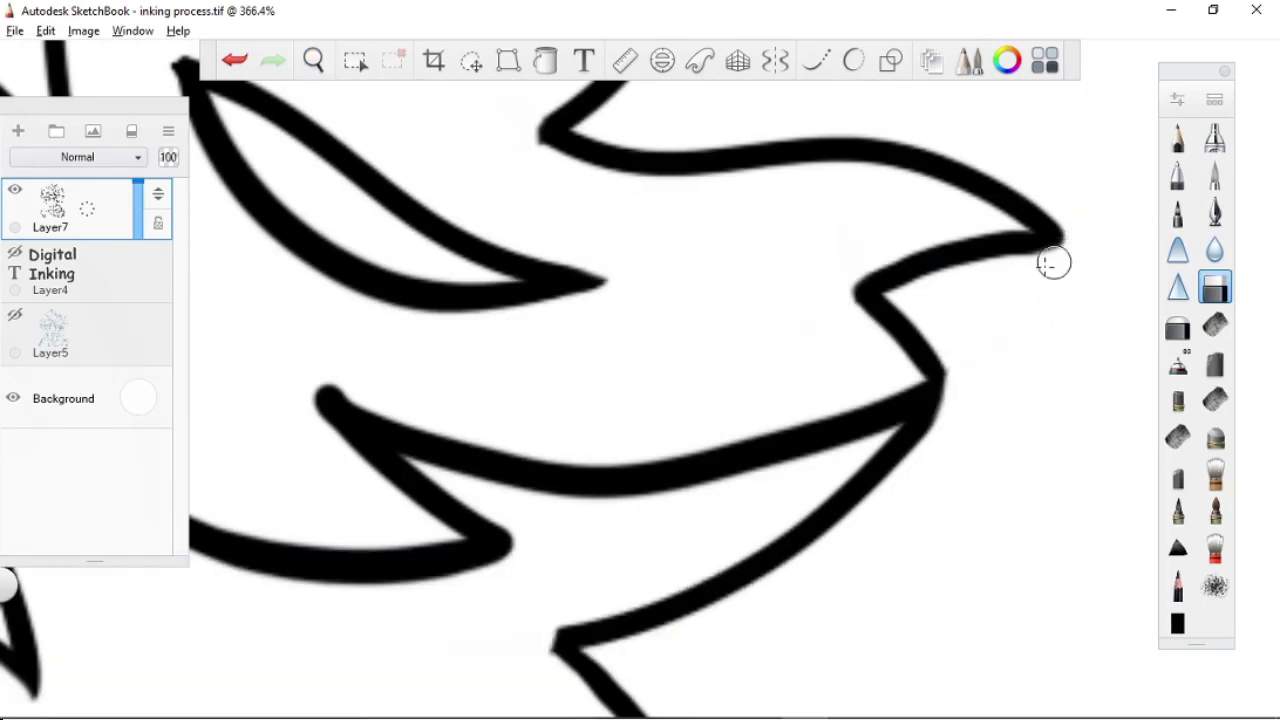
# Clean the outer hair tip on the right and the mouth line's edges, and display the whole drawing.
pyautogui.moveTo(1053, 263)
pyautogui.mouseDown()
pyautogui.moveTo(574, 409)
pyautogui.moveTo(494, 203)
pyautogui.moveTo(446, 369)
pyautogui.moveTo(472, 418)
pyautogui.moveTo(766, 431)
pyautogui.moveTo(543, 374)
pyautogui.moveTo(729, 414)
pyautogui.moveTo(677, 394)
pyautogui.moveTo(691, 350)
pyautogui.mouseUp()
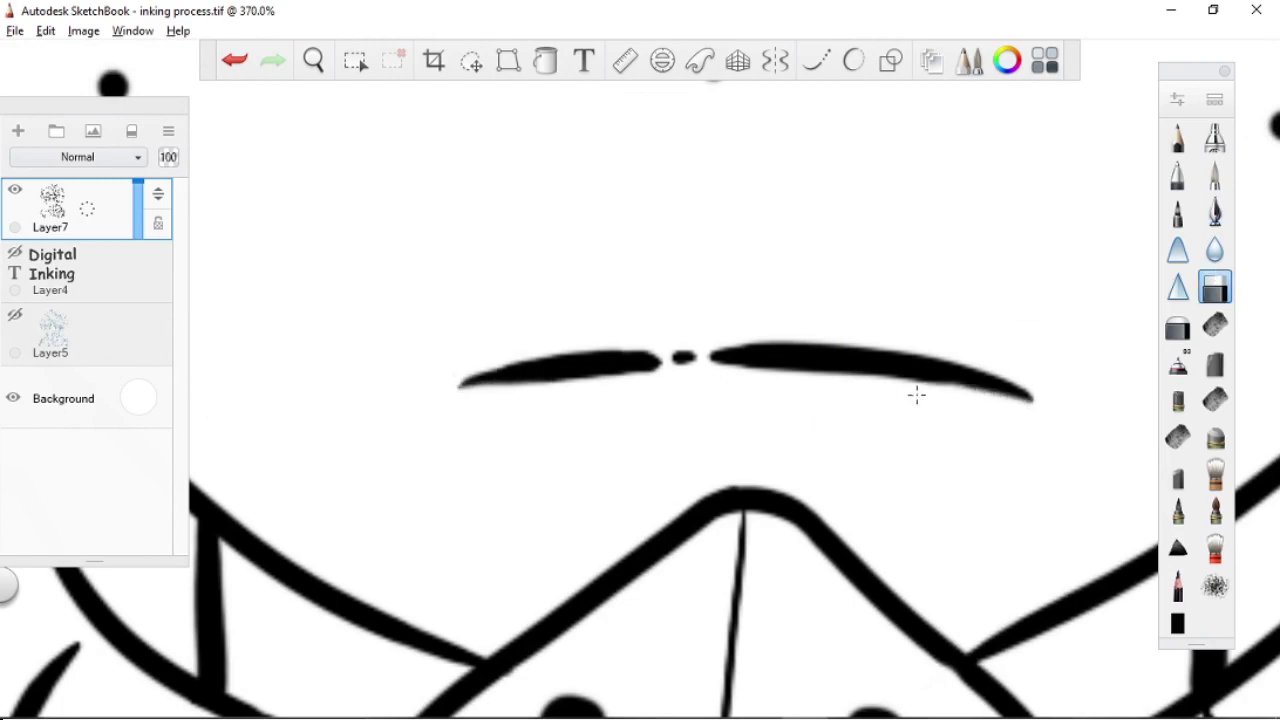
pyautogui.press('space')
pyautogui.moveTo(917, 395); pyautogui.dragTo(877, 400)
pyautogui.press('space')
pyautogui.moveTo(894, 462); pyautogui.dragTo(906, 557)
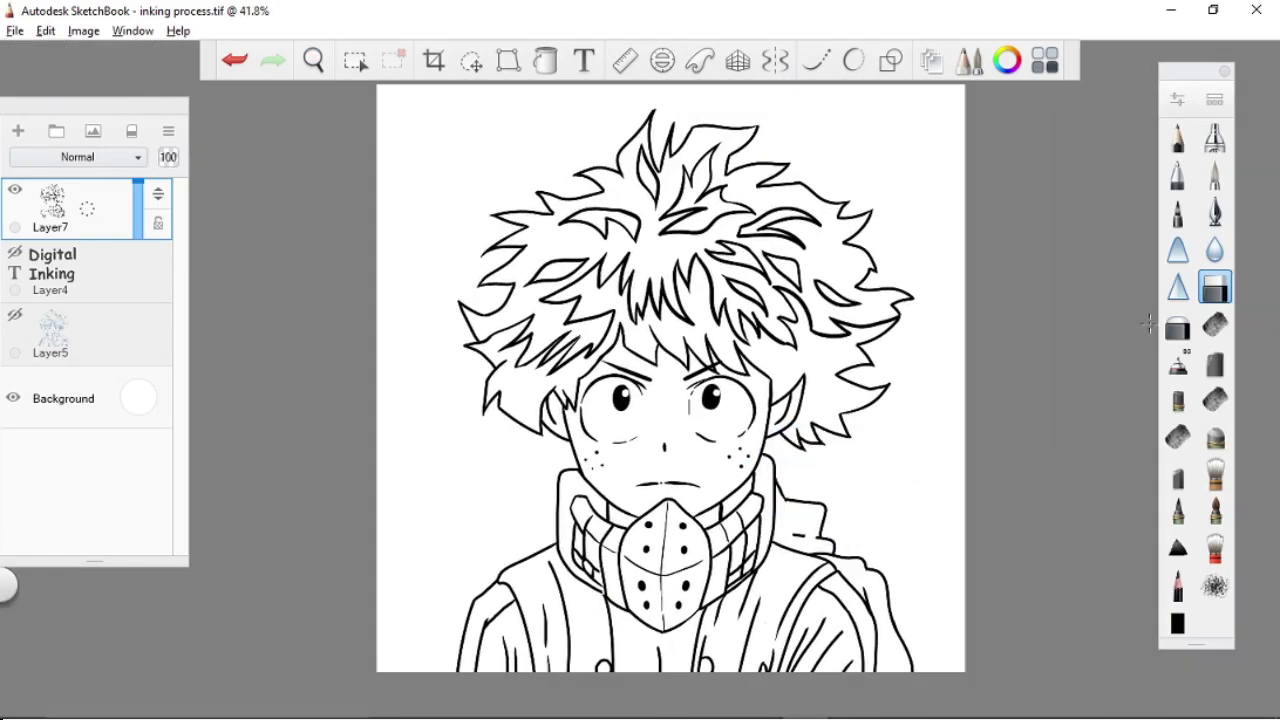